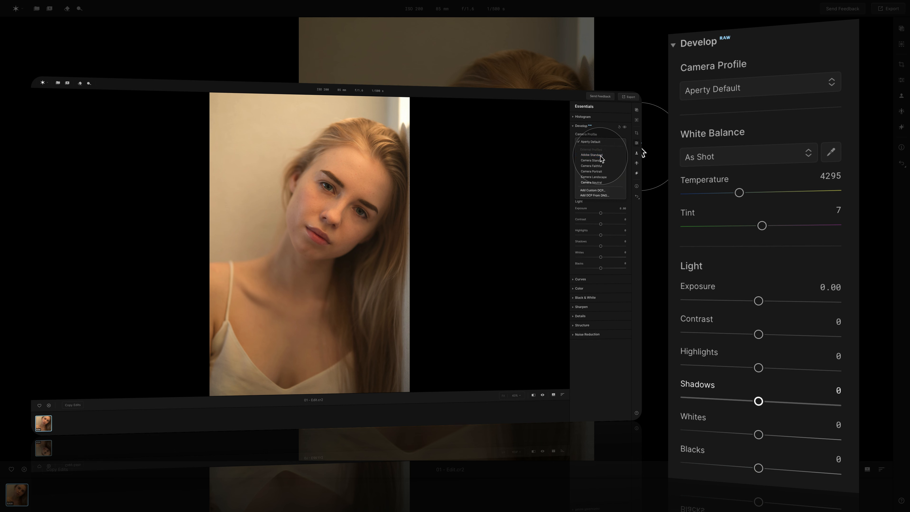
Try the Adobe Standard camera profile on the portrait and settle on Camera Faithful
click(599, 141)
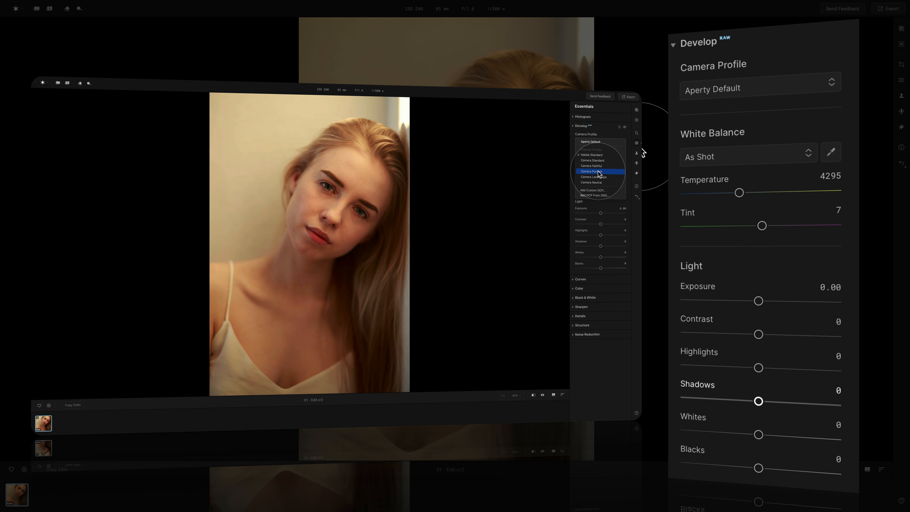
click(598, 167)
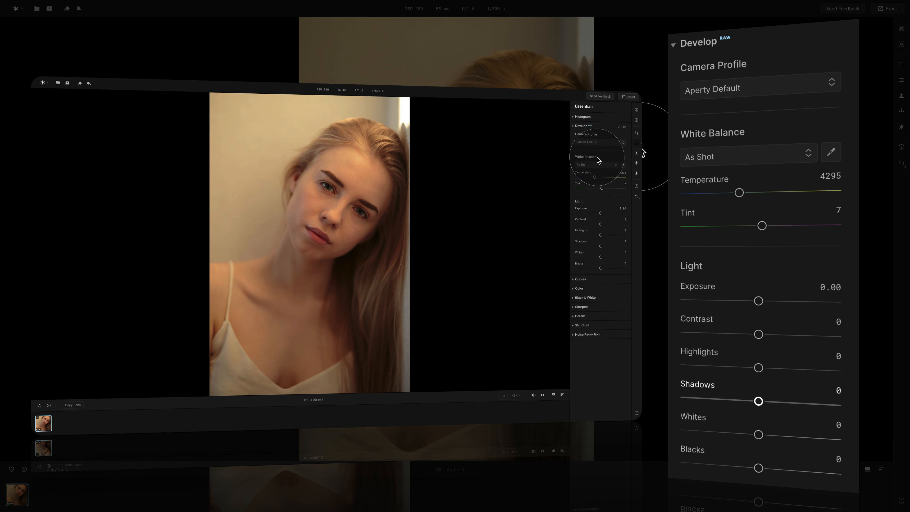
Neutralize the portrait's white balance by sampling the white top with the eyedropper twice, and slightly warm the temperature
click(623, 164)
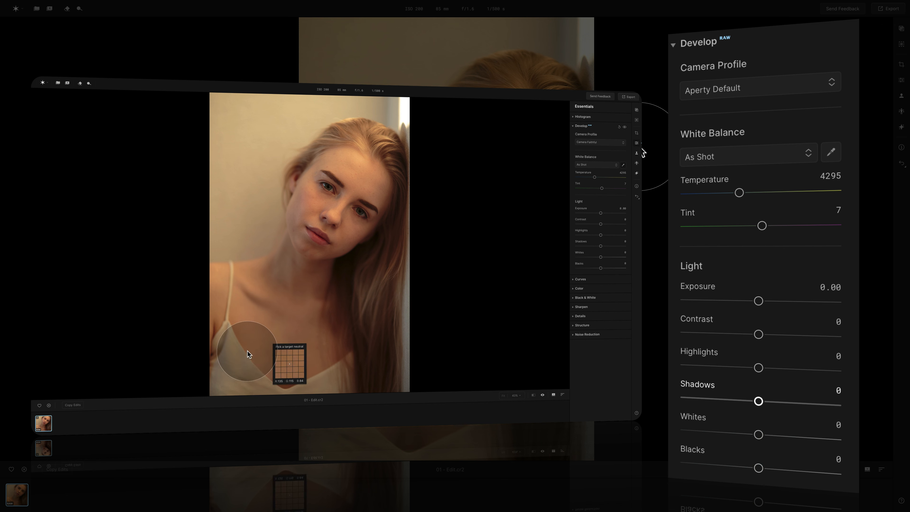
click(231, 354)
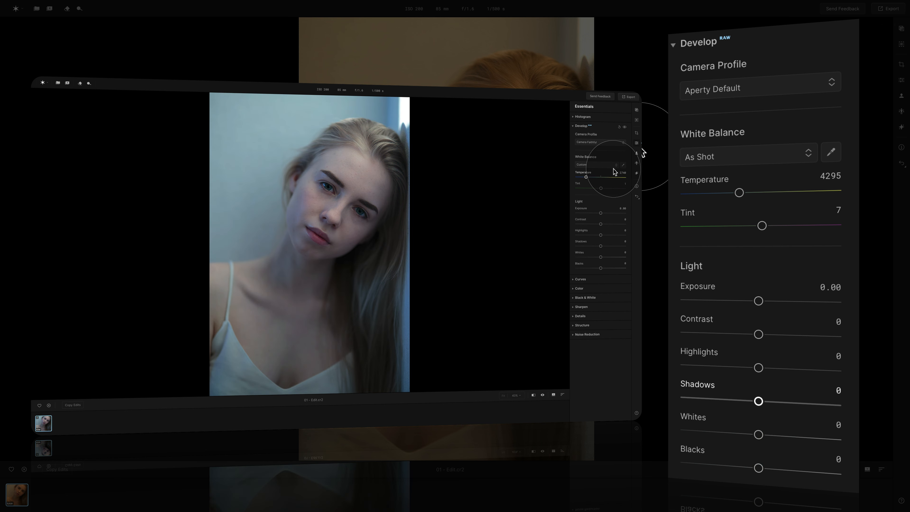
click(623, 165)
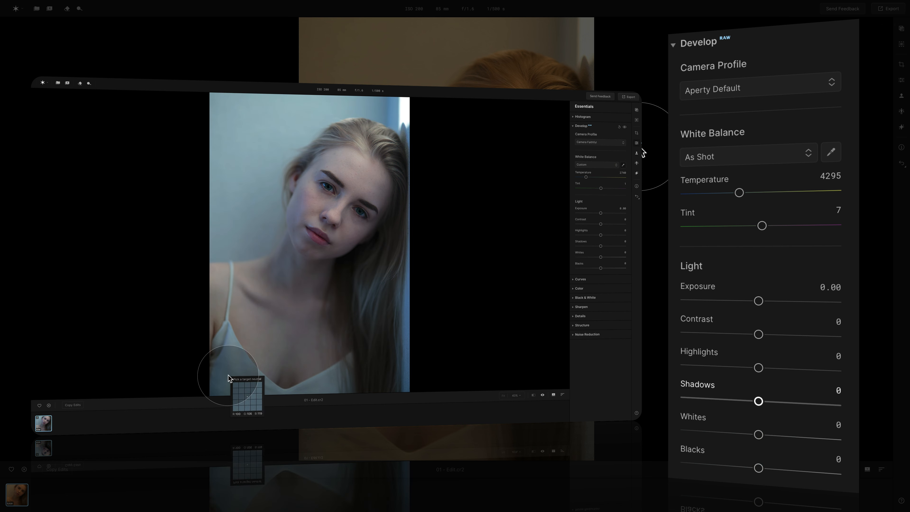
click(227, 385)
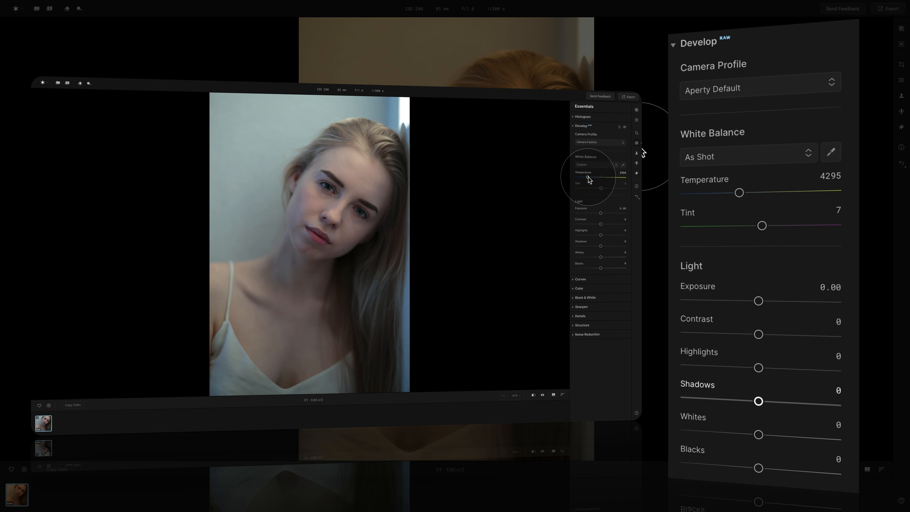
mouse_move(588, 177)
mouse_down()
mouse_move(602, 188)
mouse_move(590, 177)
mouse_up()
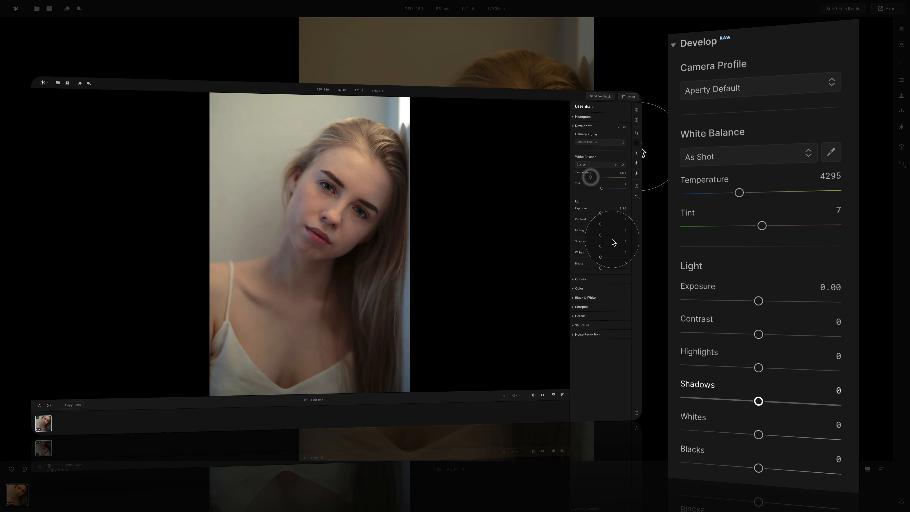
Show the histogram and cycle its channel display past the blue channel to the single pale-blue graph
click(574, 116)
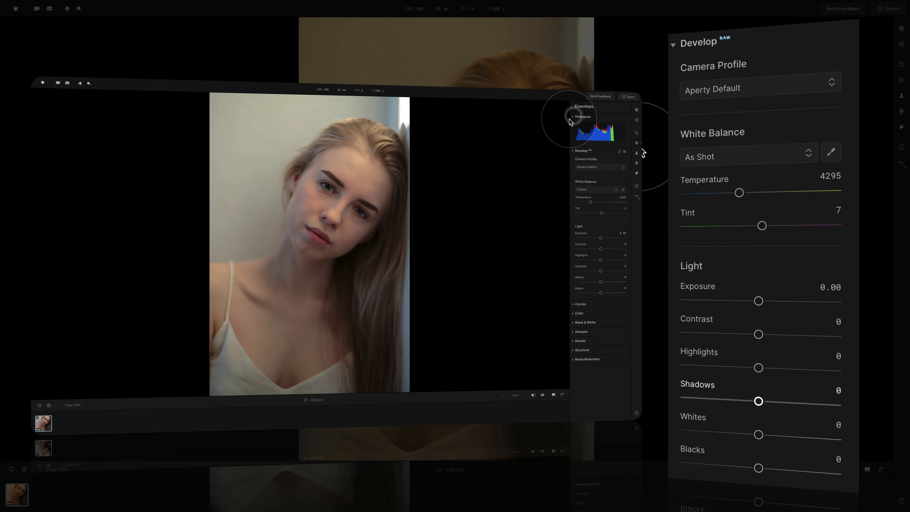
click(596, 131)
click(596, 131)
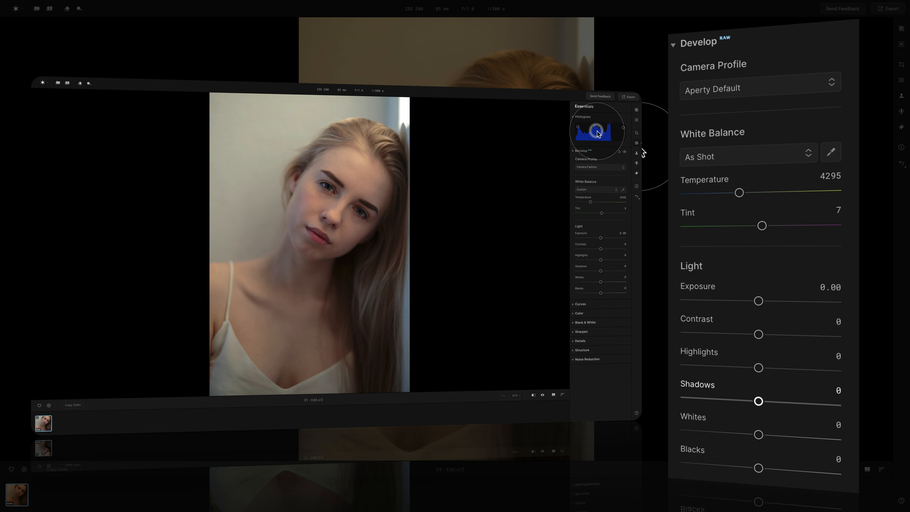
click(596, 131)
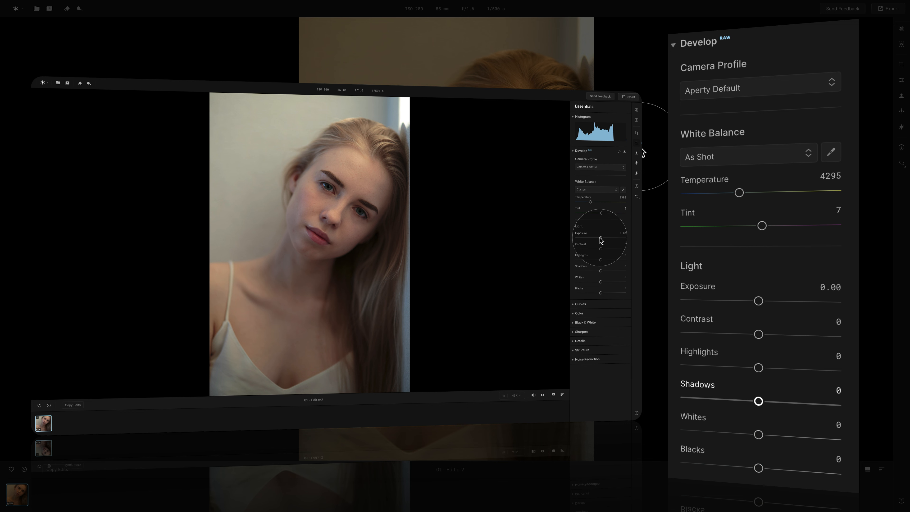
Raise the portrait's exposure, contrast and shadows slightly and lower its highlights
drag(601, 238, 603, 271)
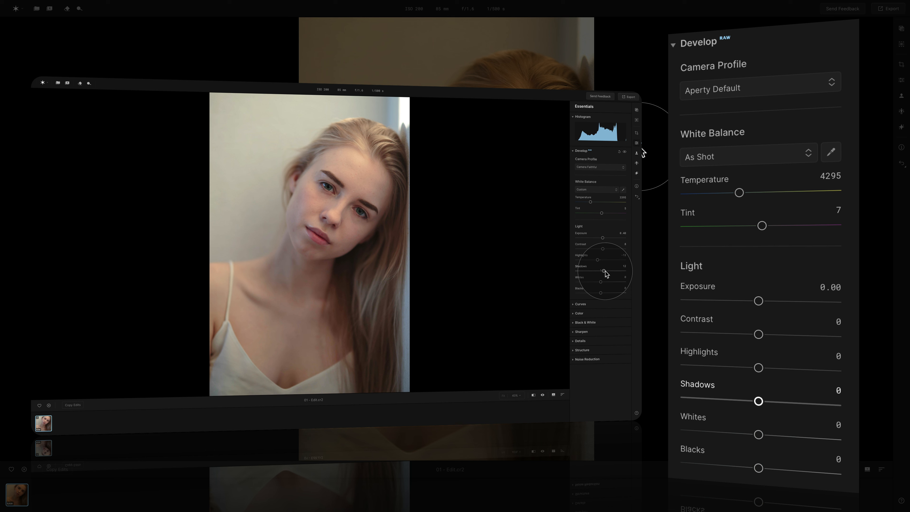
click(600, 282)
Using the clipping warning overlay, reduce highlights strongly and exposure slightly, raise the whites and lower the blacks a little
key(j)
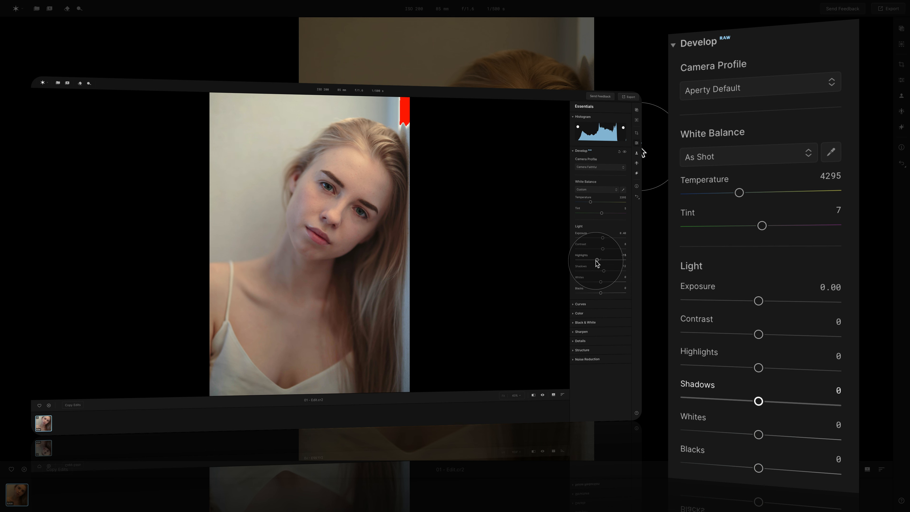
drag(597, 260, 602, 238)
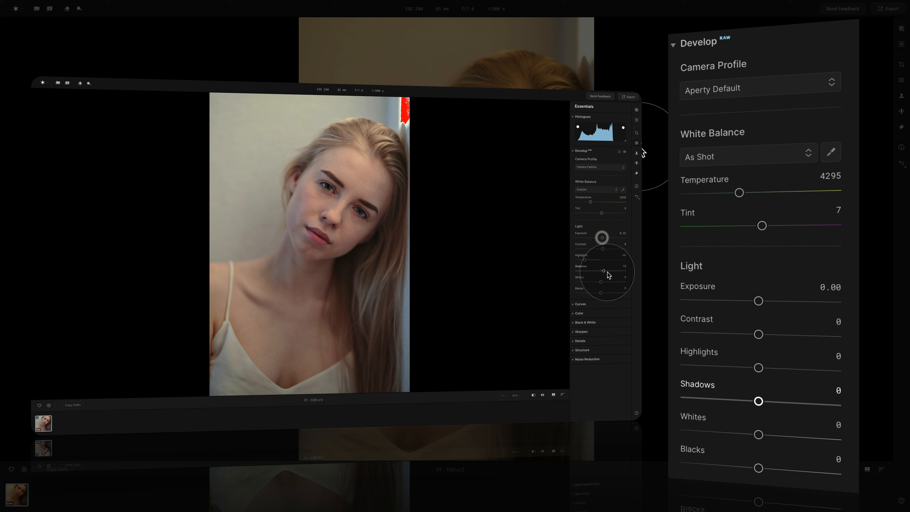
drag(602, 281, 598, 291)
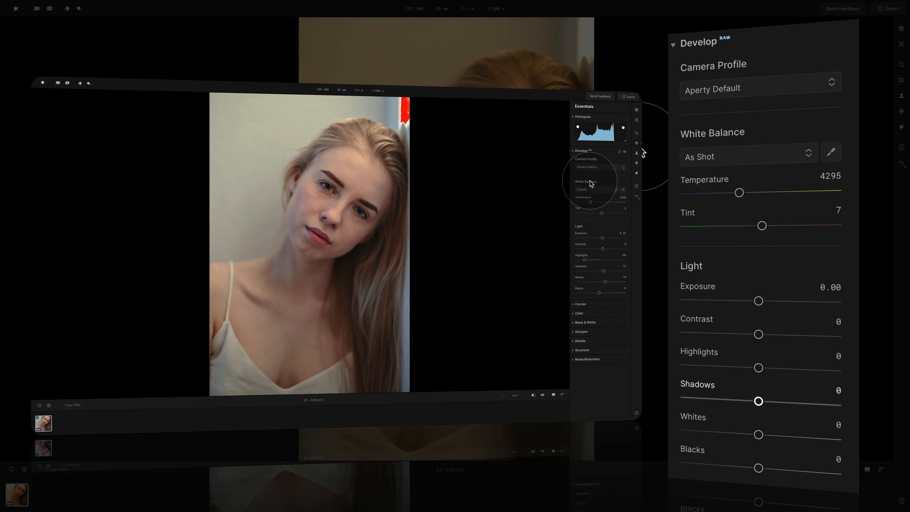
key(j)
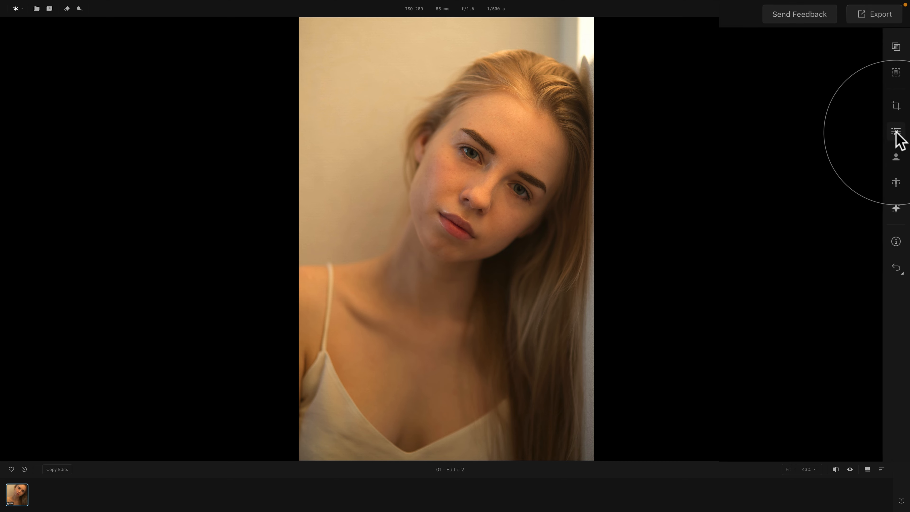
Look through the Develop RAW settings among the Essentials tools and collapse them again
click(895, 132)
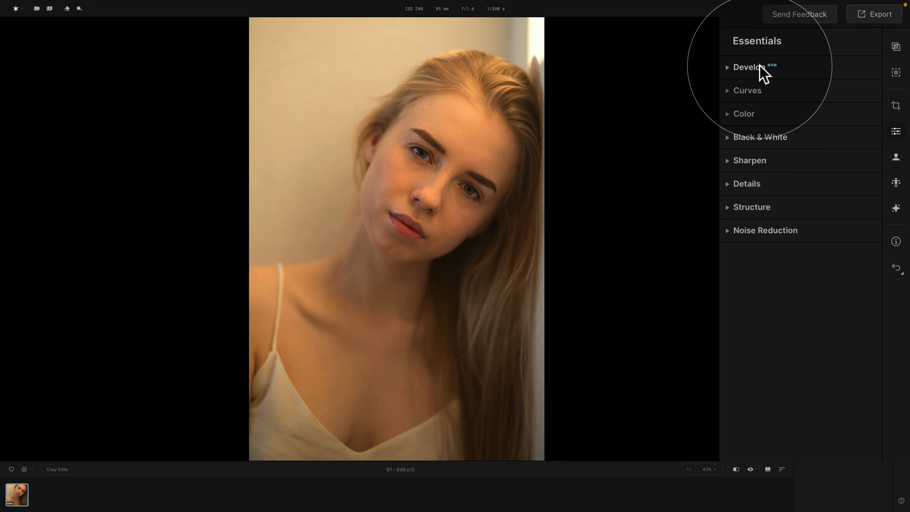
click(764, 74)
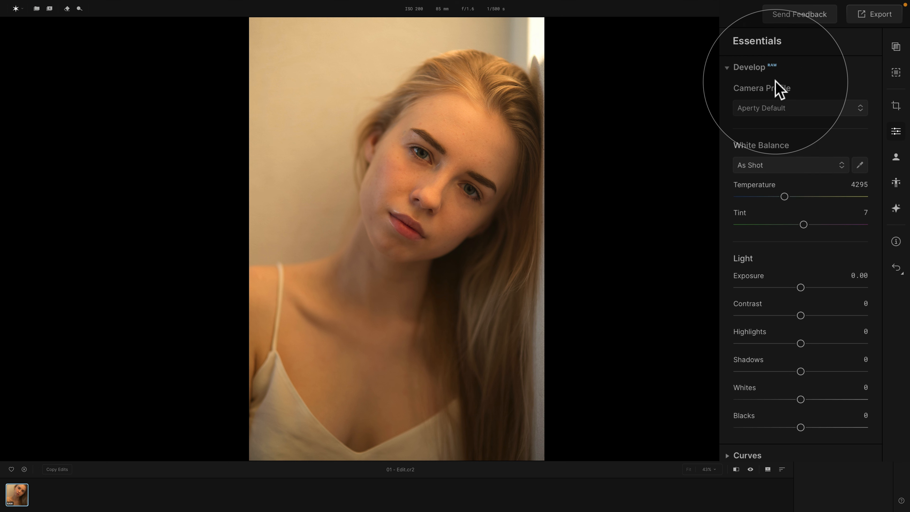
click(762, 68)
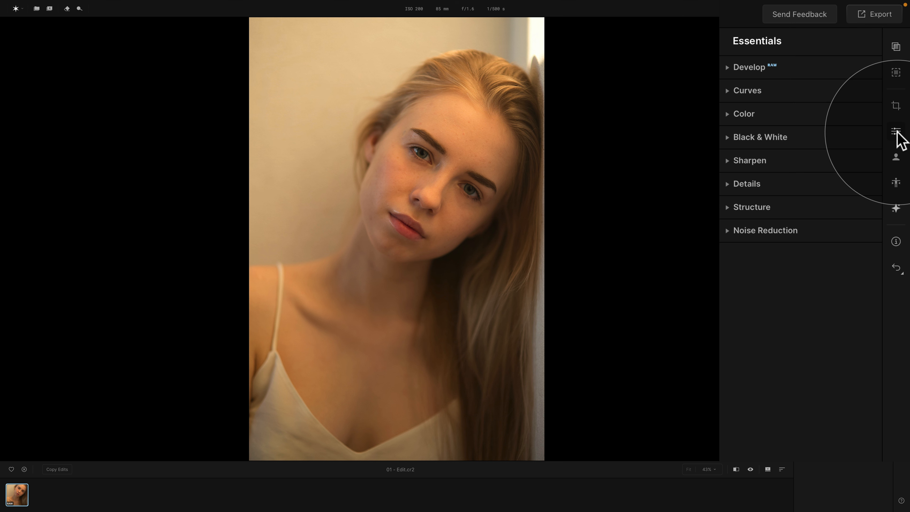
Enable Correct Distortion, Remove Chromatic Aberration and Defringe in the Canvas optics settings
click(897, 107)
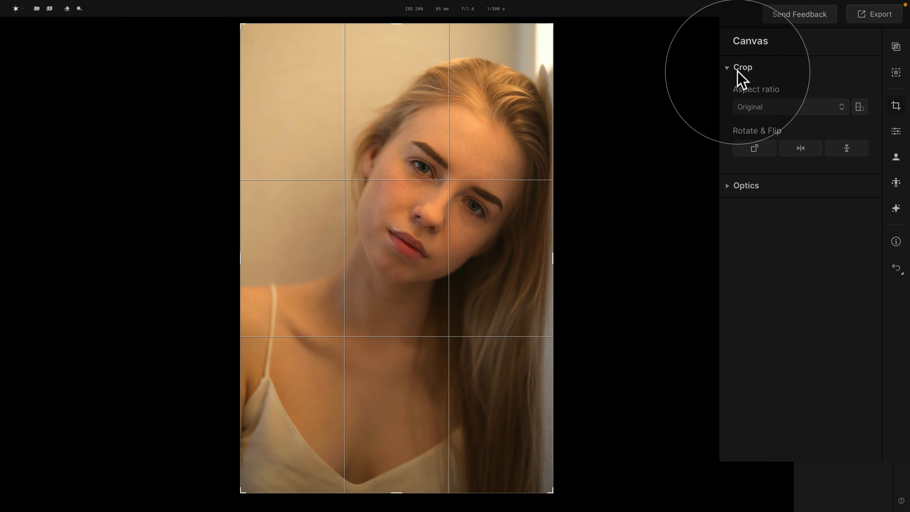
click(727, 67)
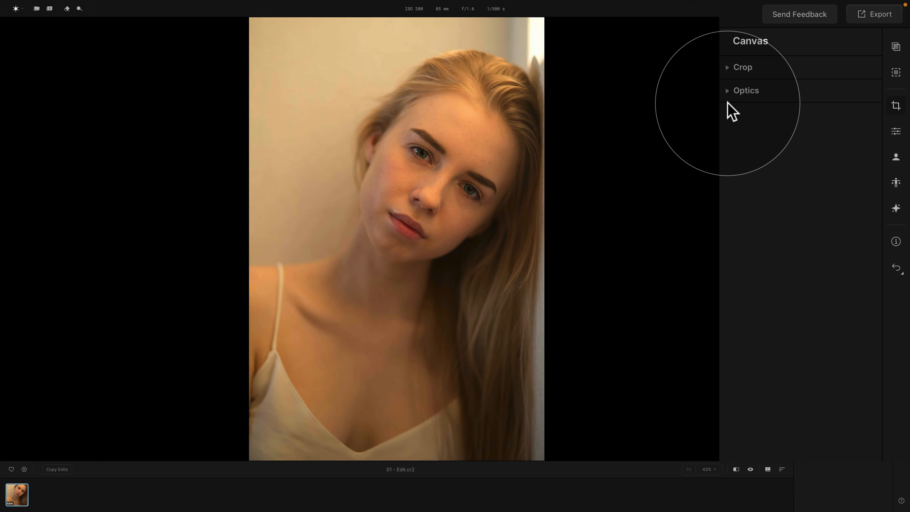
click(728, 91)
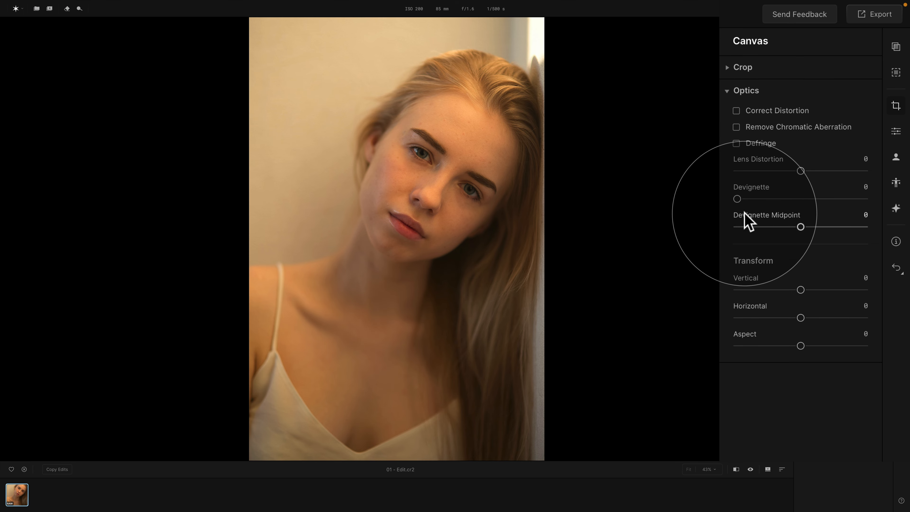
click(736, 110)
click(736, 127)
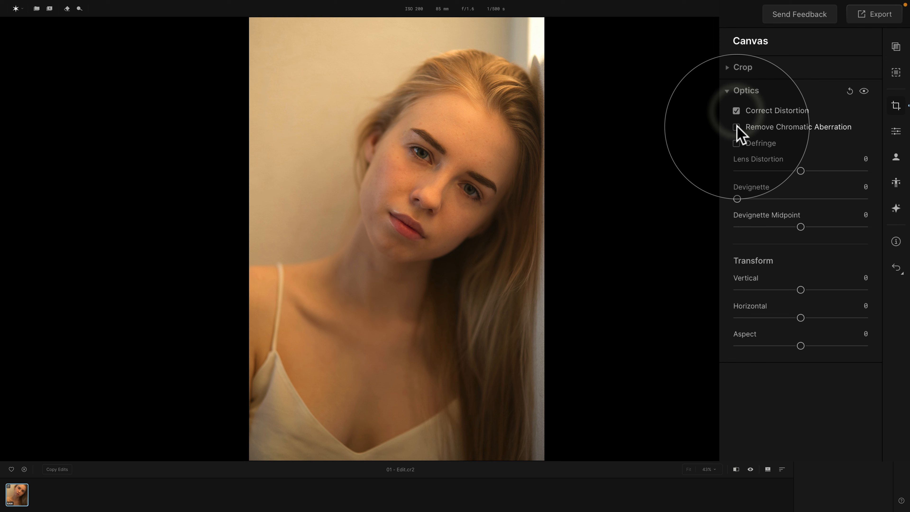
click(736, 144)
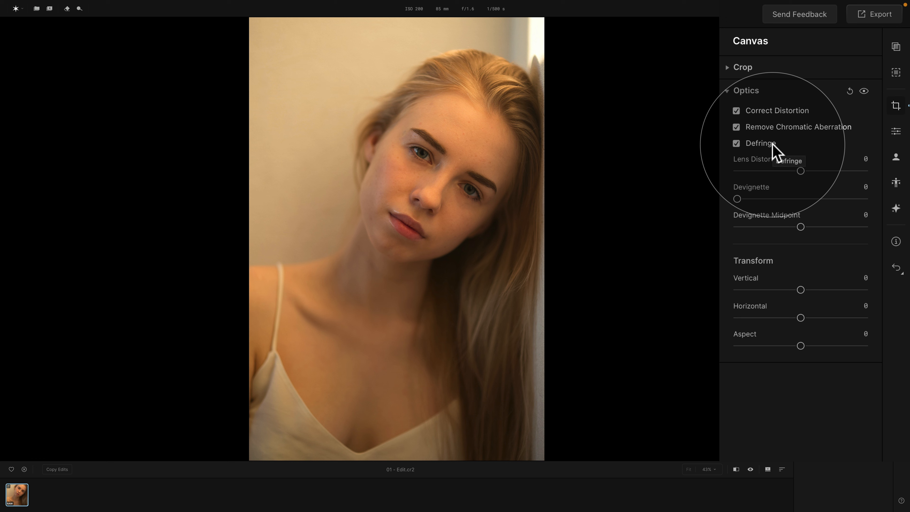
click(724, 91)
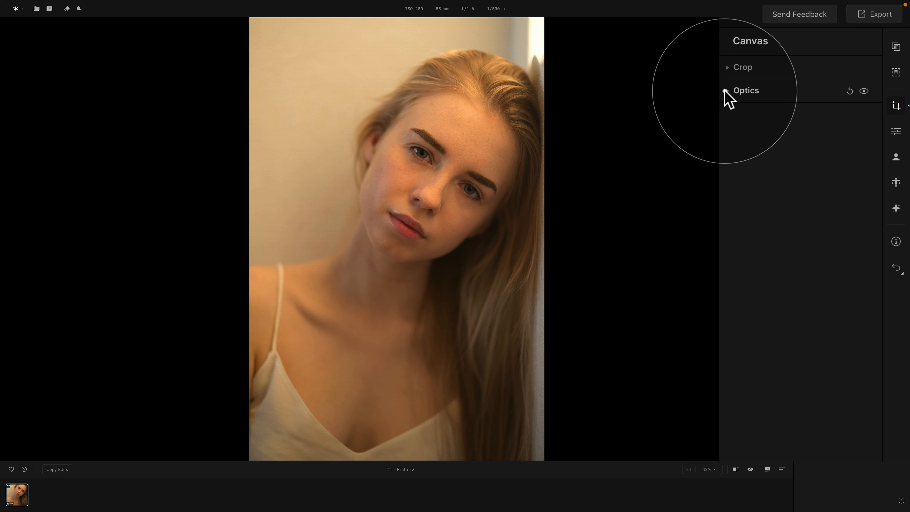
Review the camera profiles available in the Develop settings and keep Aperty Default
click(895, 131)
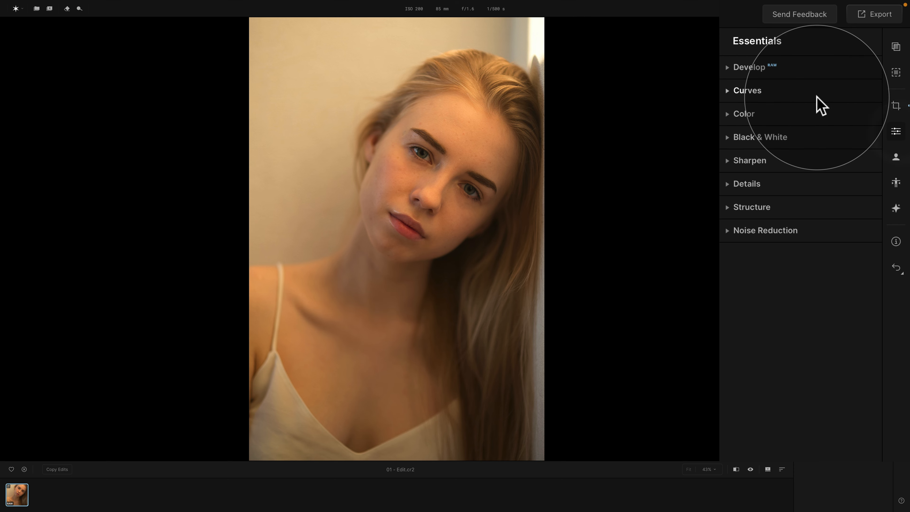
click(756, 69)
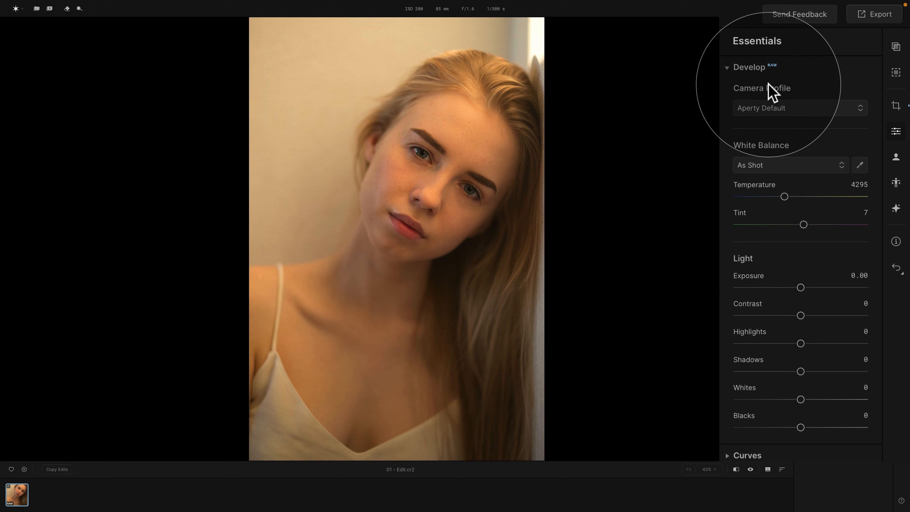
click(823, 111)
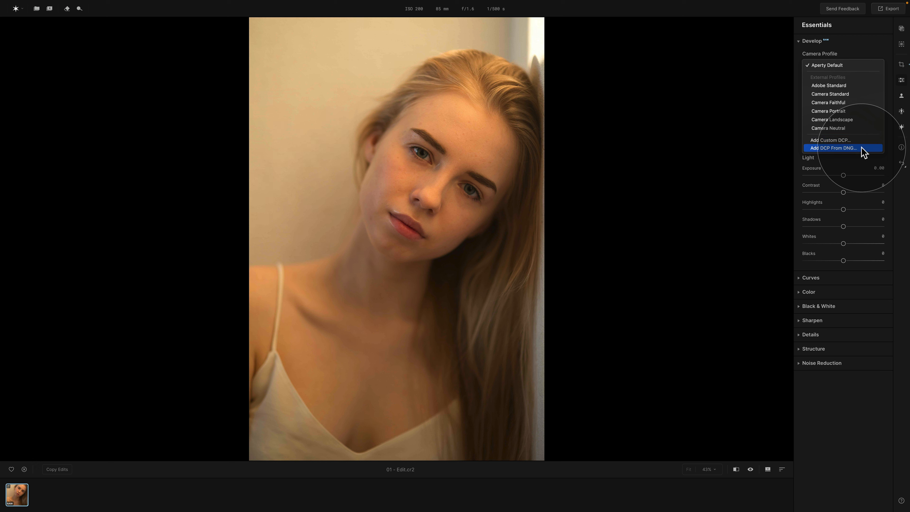
click(846, 65)
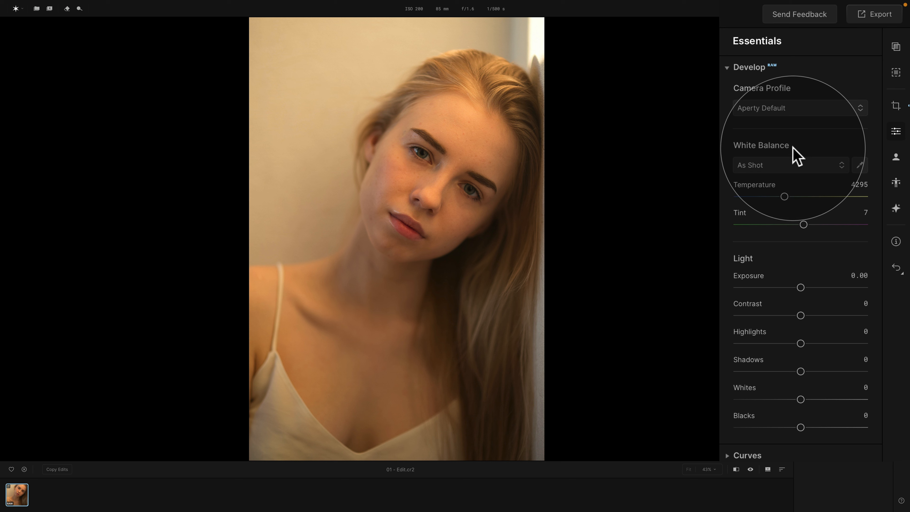
Cycle the white balance through the Daylight, Cloudy, Shade, Tungsten and Fluorescent presets, ending on Flash
click(797, 163)
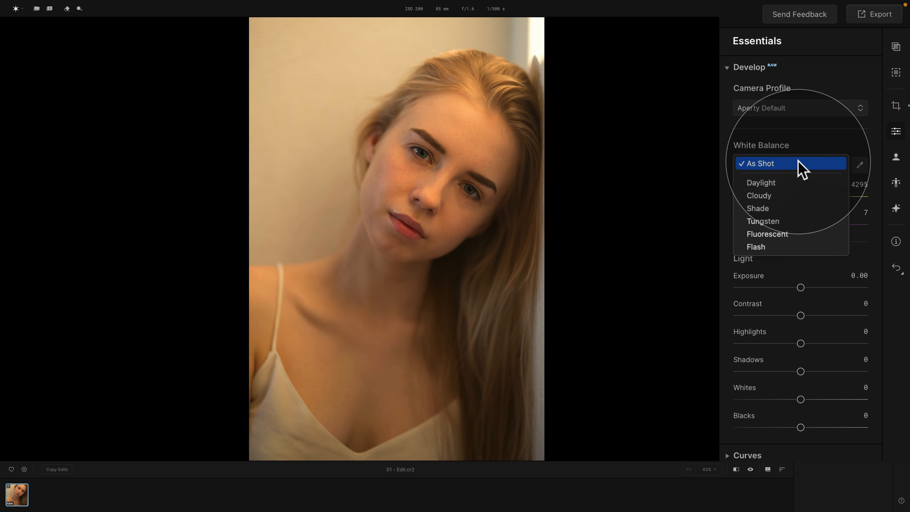
click(811, 148)
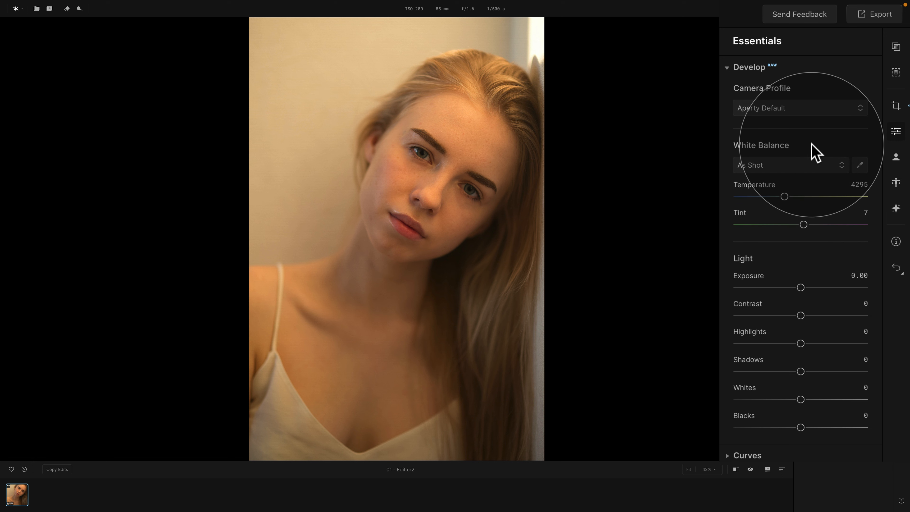
click(812, 167)
click(796, 183)
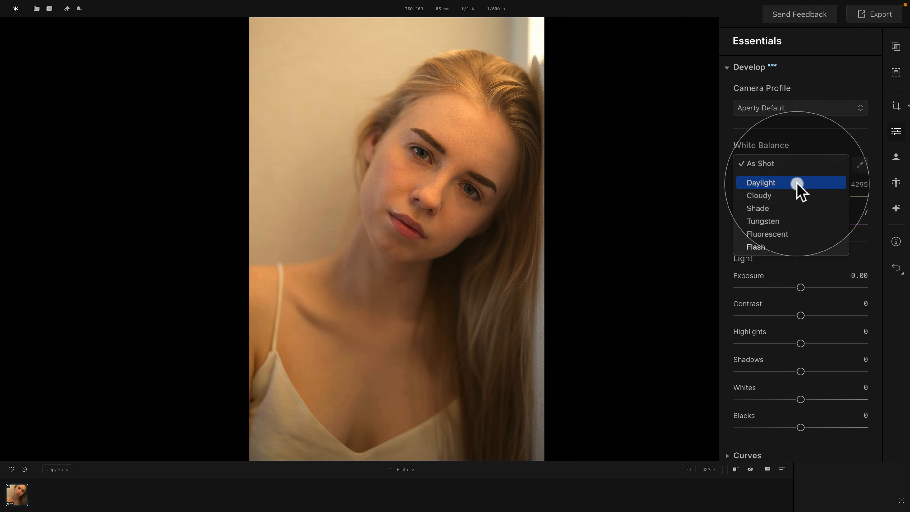
click(795, 166)
click(785, 195)
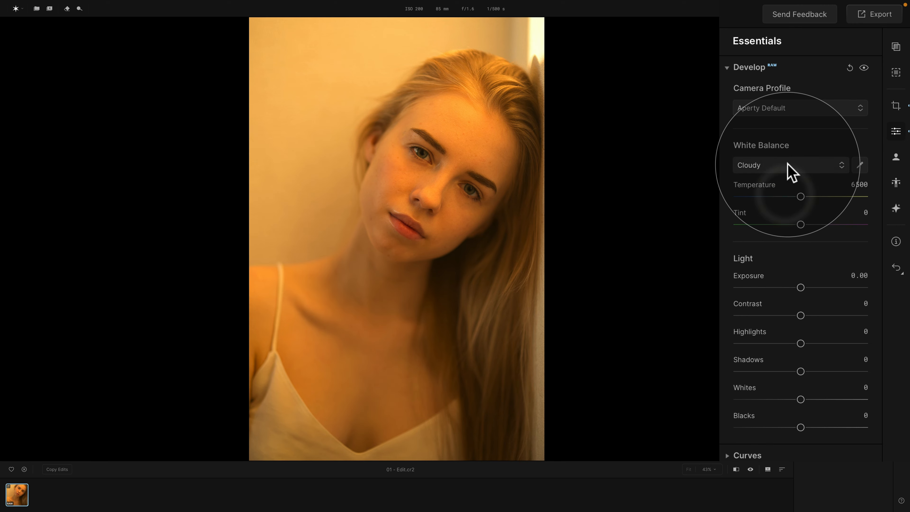
click(787, 170)
click(784, 209)
click(781, 169)
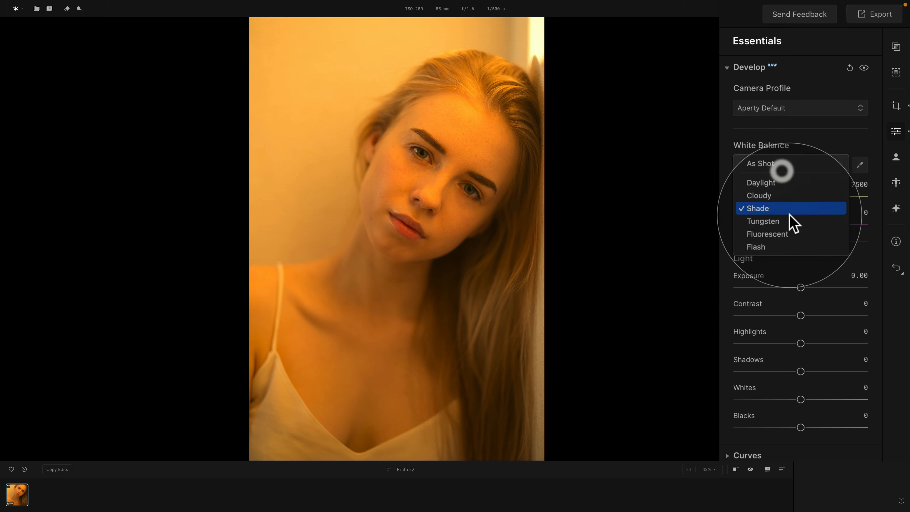
click(790, 218)
click(779, 167)
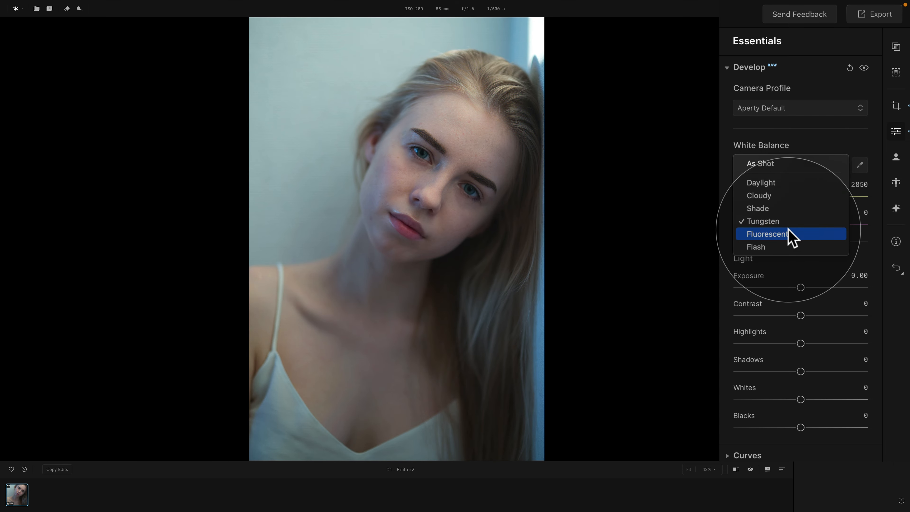
click(787, 235)
click(773, 168)
click(801, 247)
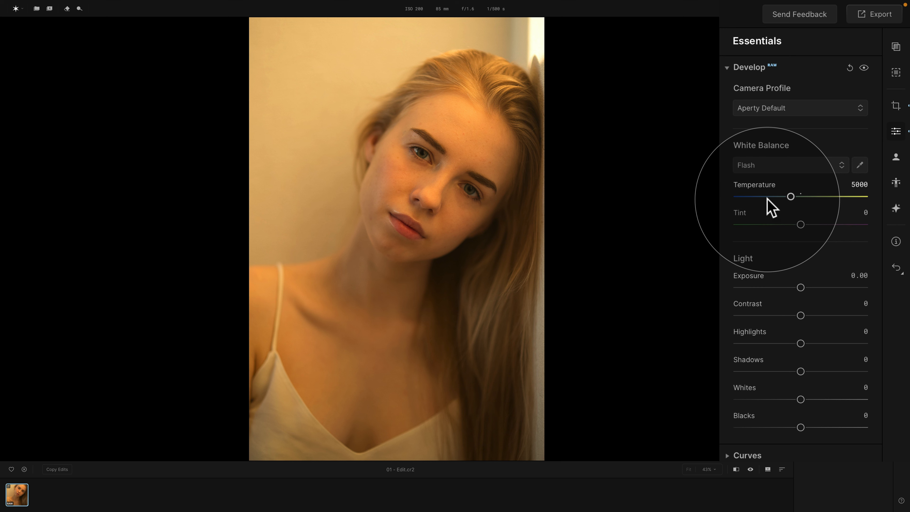
Compare the As Shot, Shade and Tungsten white balance presets, ending on As Shot
click(772, 167)
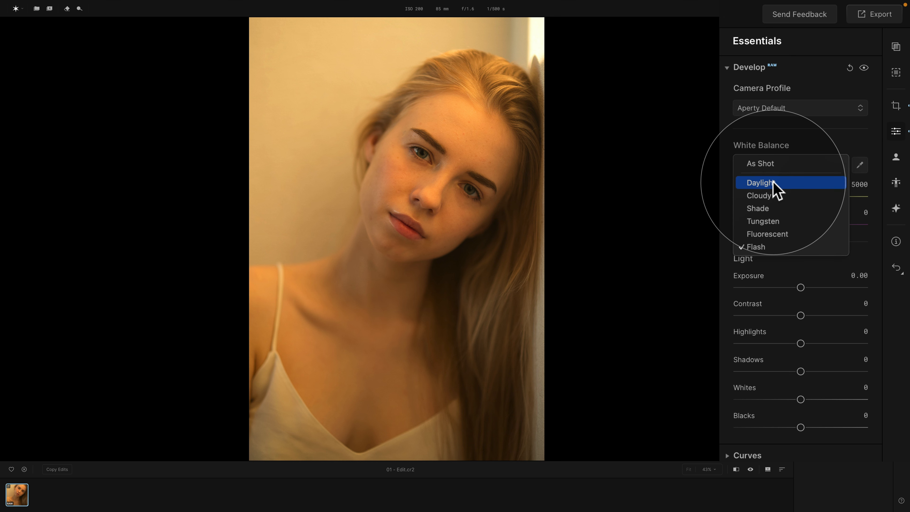
click(775, 164)
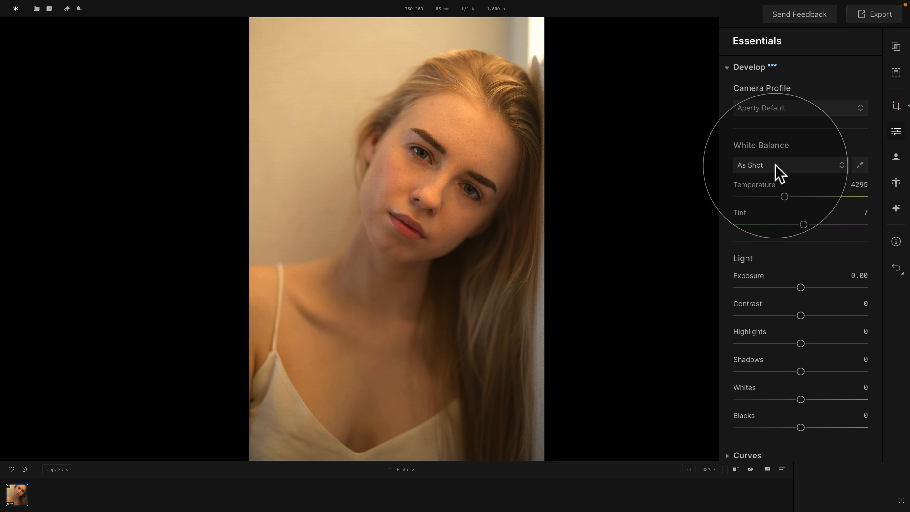
click(774, 168)
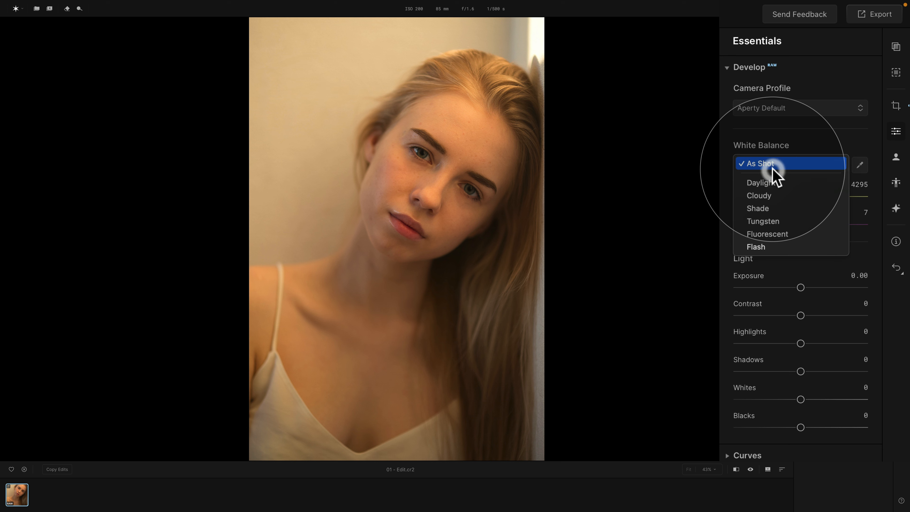
click(769, 211)
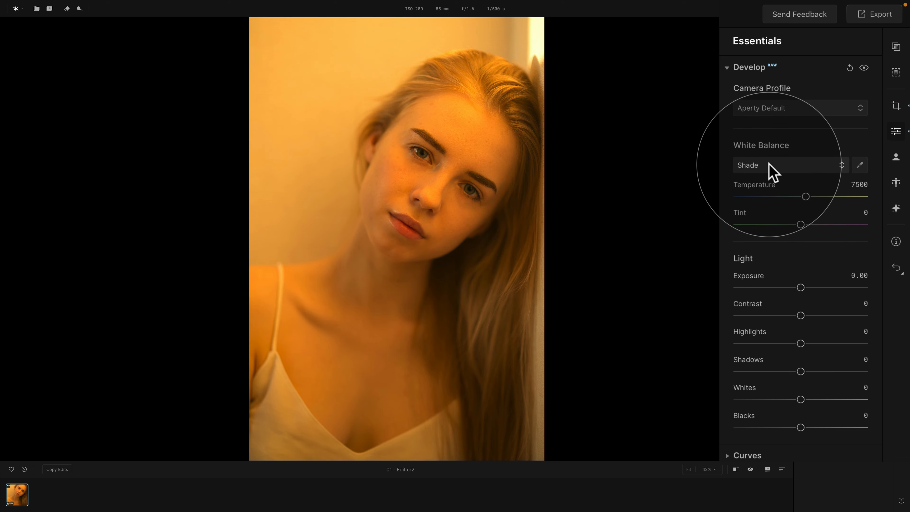
click(768, 163)
click(765, 222)
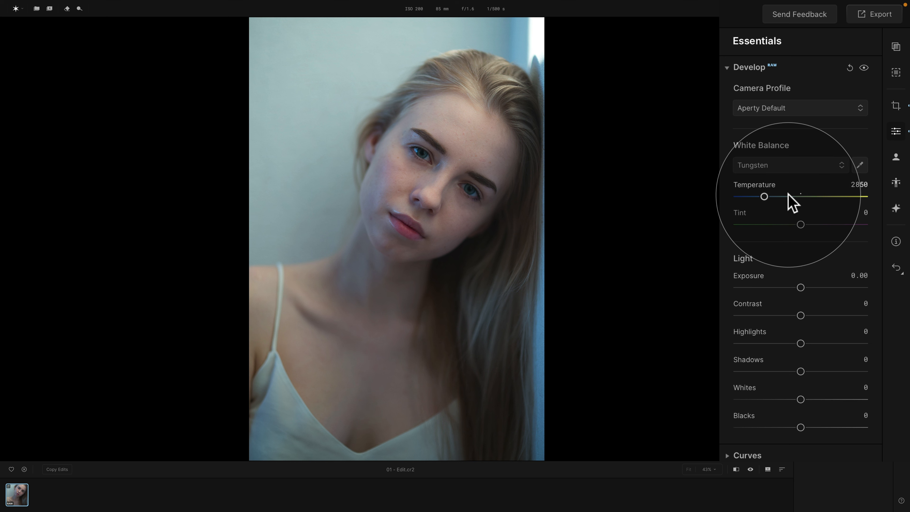
click(785, 165)
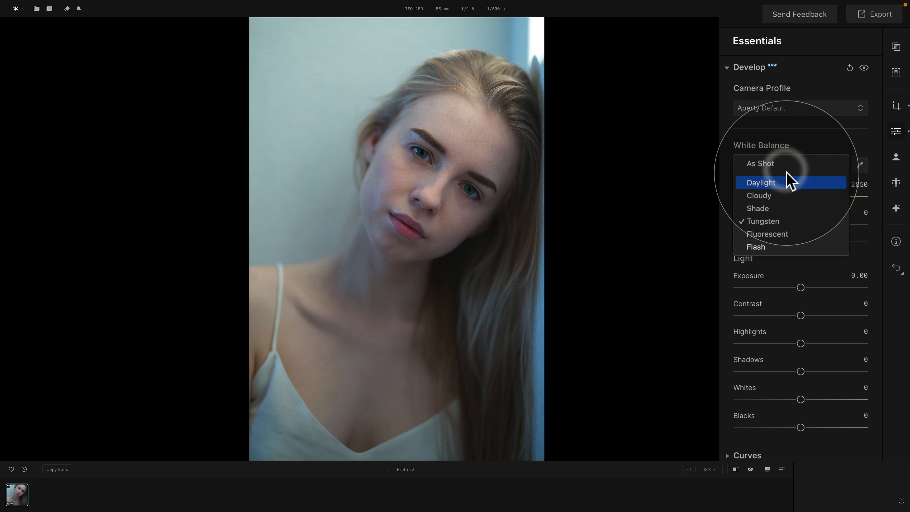
click(783, 163)
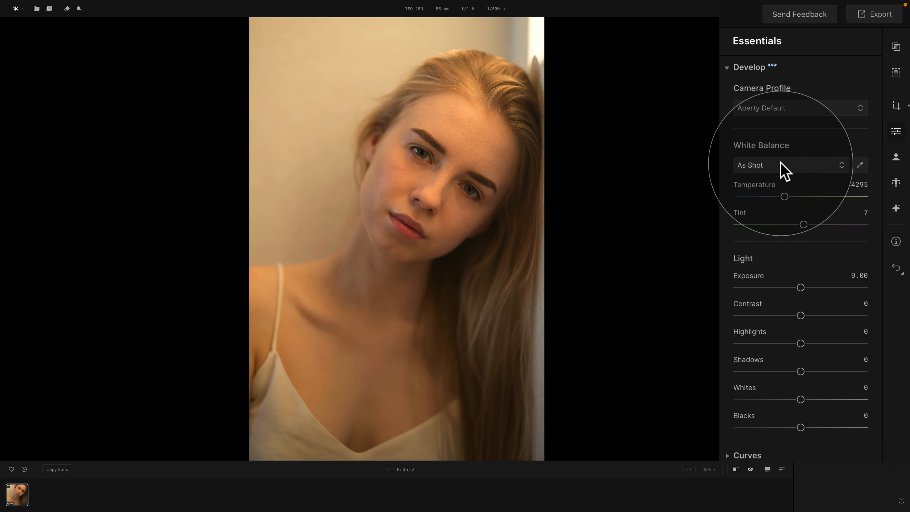
Sample the white top as the neutral target for white balance, undo the correction and redo it
click(860, 164)
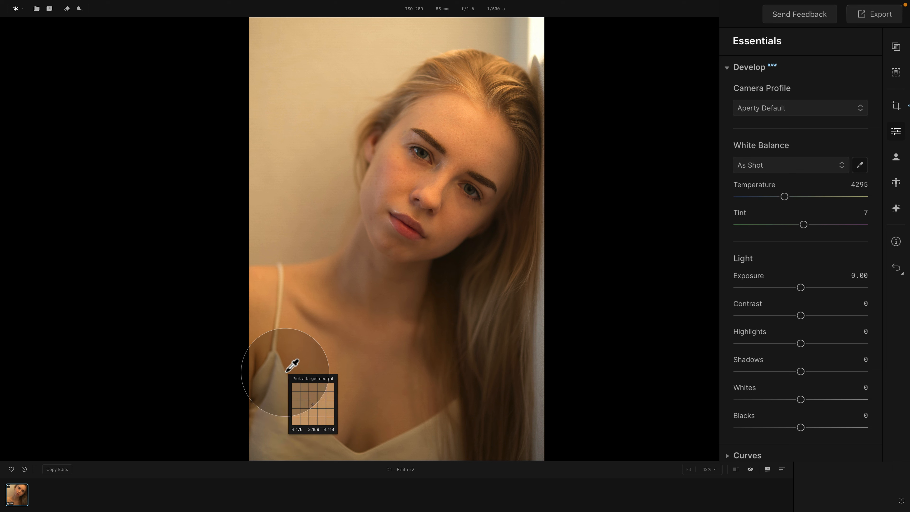
click(274, 415)
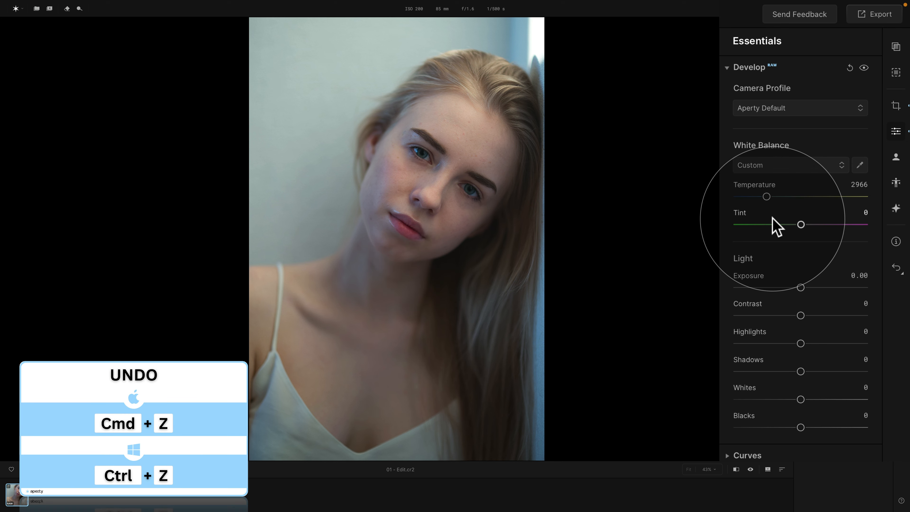
key(super+z)
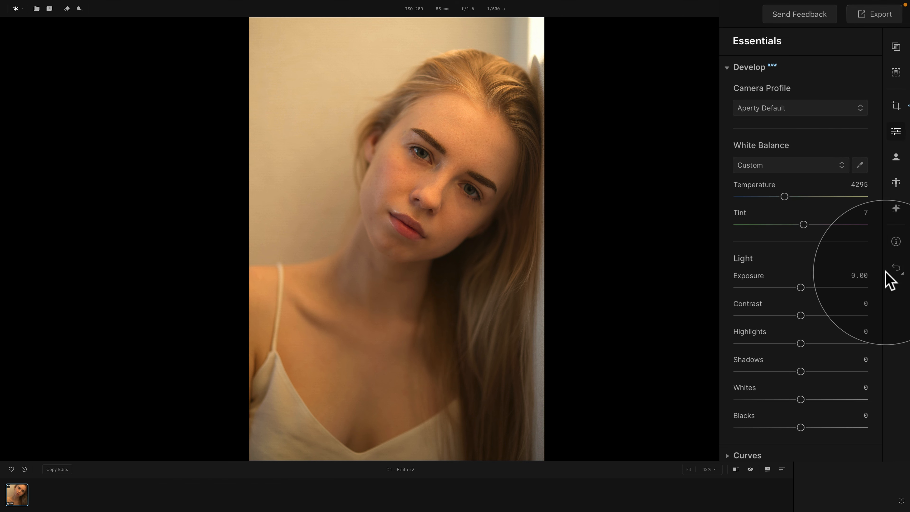
click(899, 272)
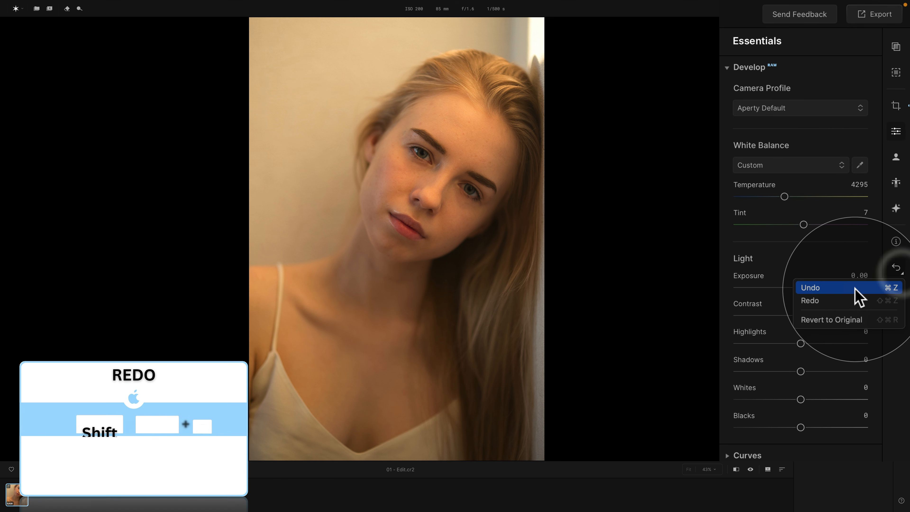
click(838, 301)
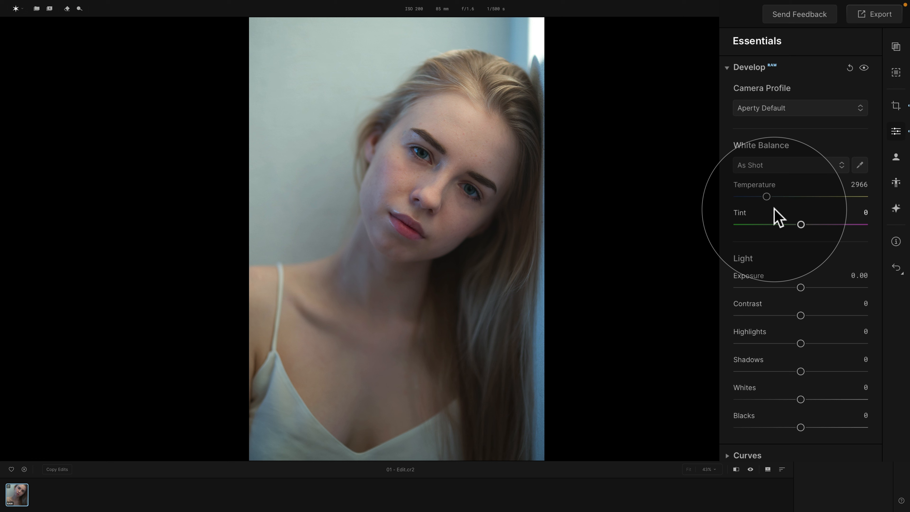
Try a Temperature of 2000, reset it, and test Tint values of 53 and -49
drag(766, 197, 737, 197)
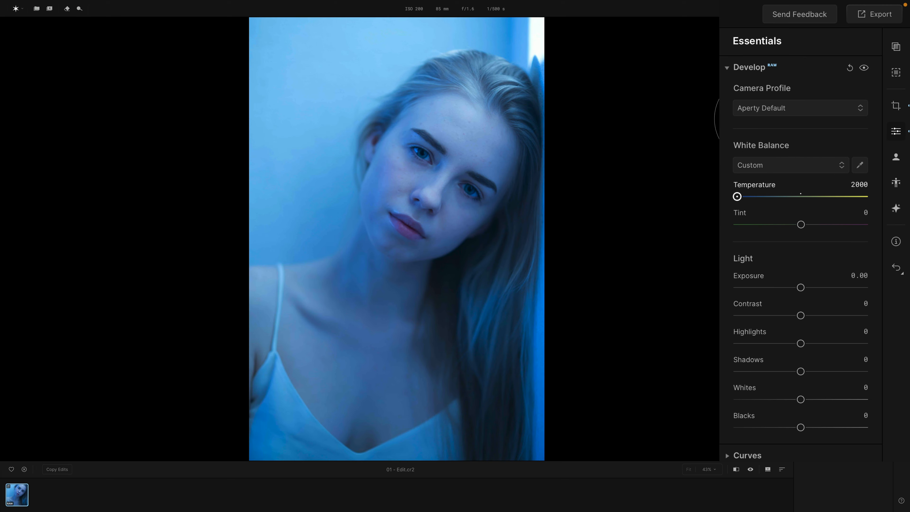
double_click(762, 184)
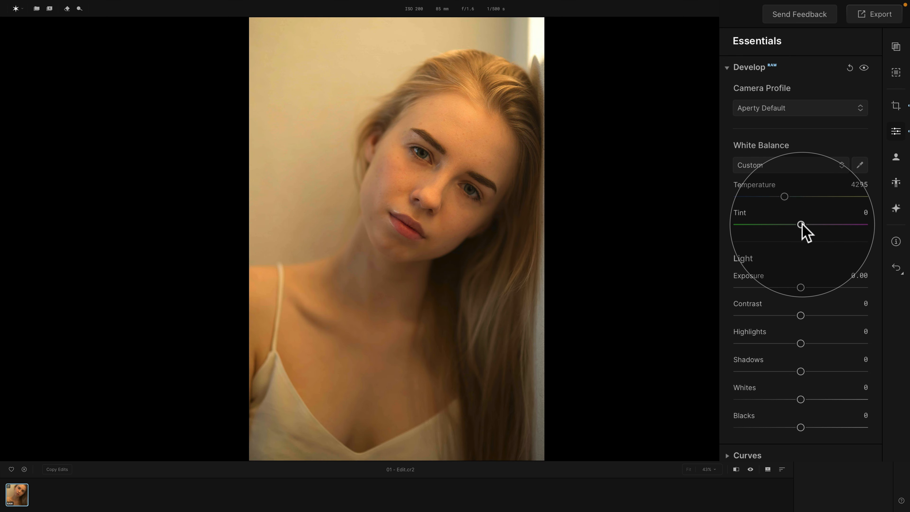
drag(801, 224, 823, 224)
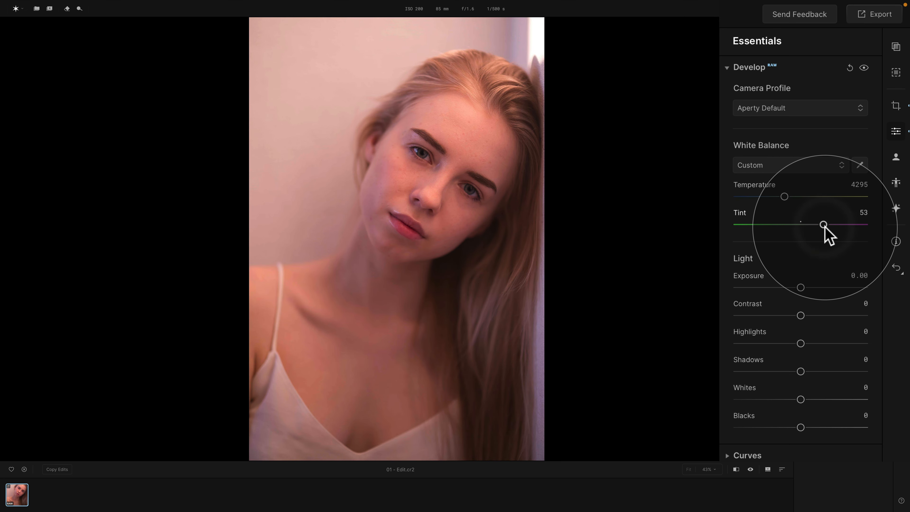
drag(823, 224, 780, 224)
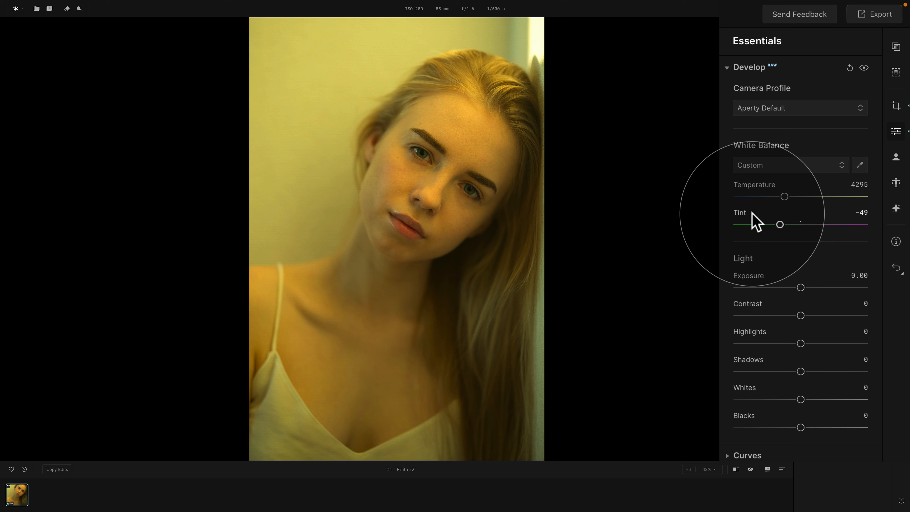
Try the Tungsten preset, switch the white balance to Fluorescent and fine-tune Temperature to 3584 and Tint to 3
click(773, 167)
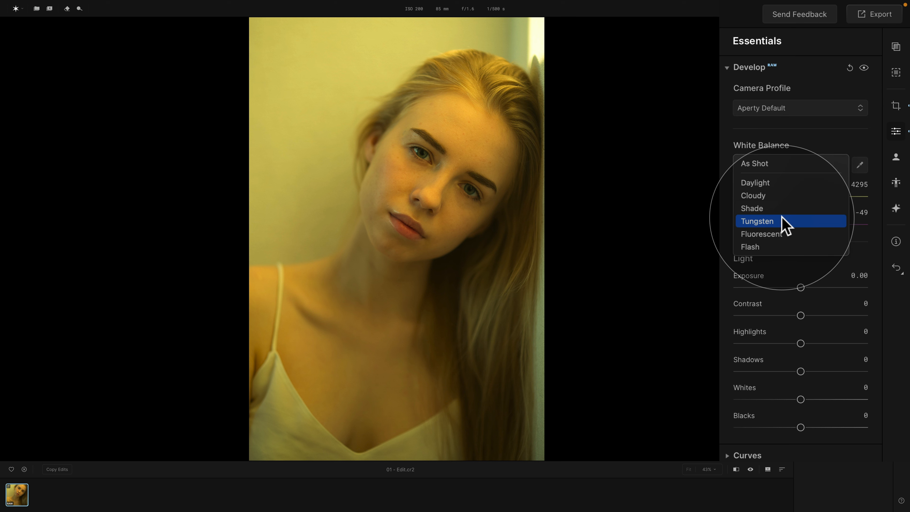
click(775, 221)
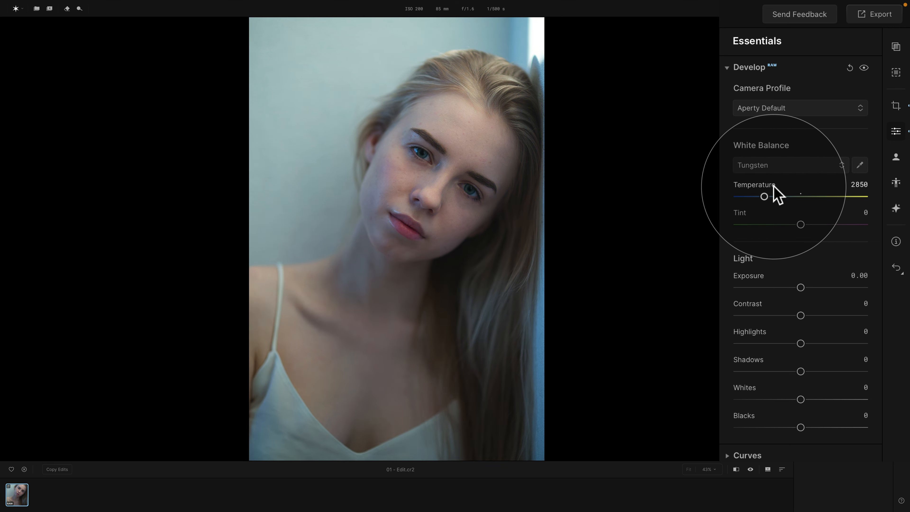
click(773, 167)
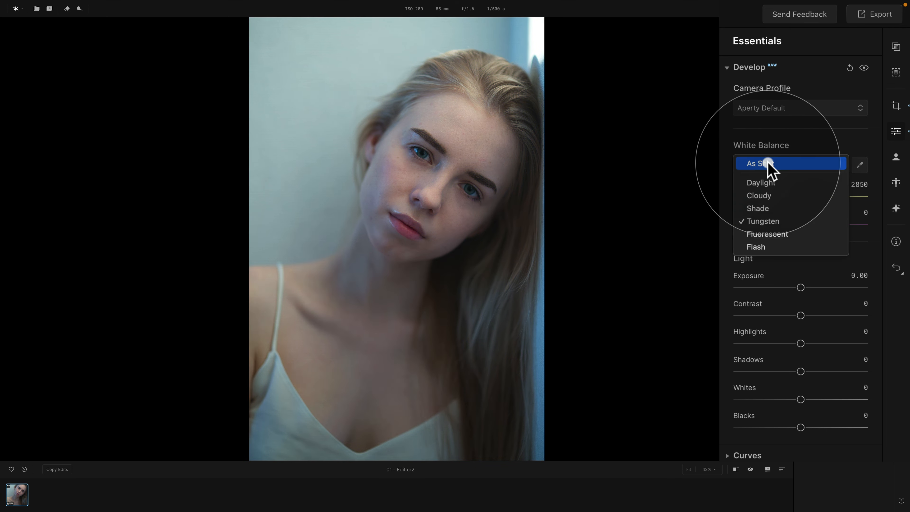
click(794, 237)
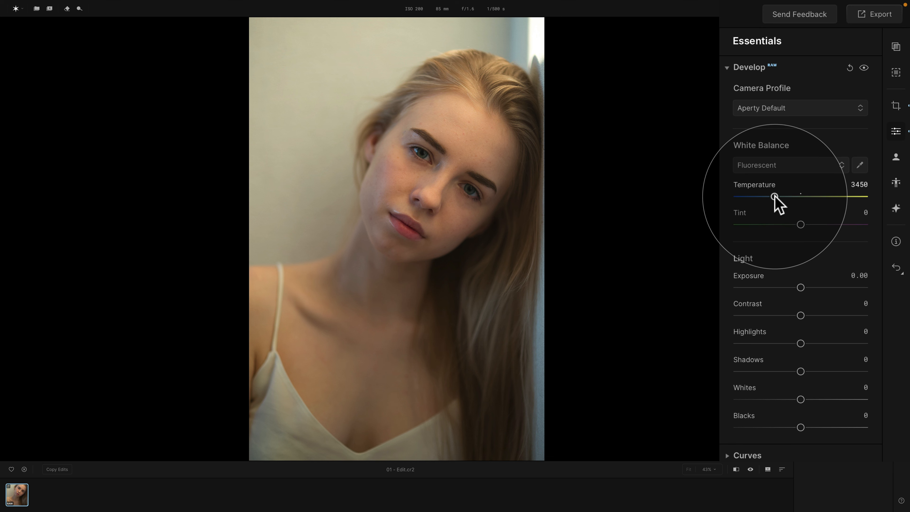
drag(774, 196, 776, 197)
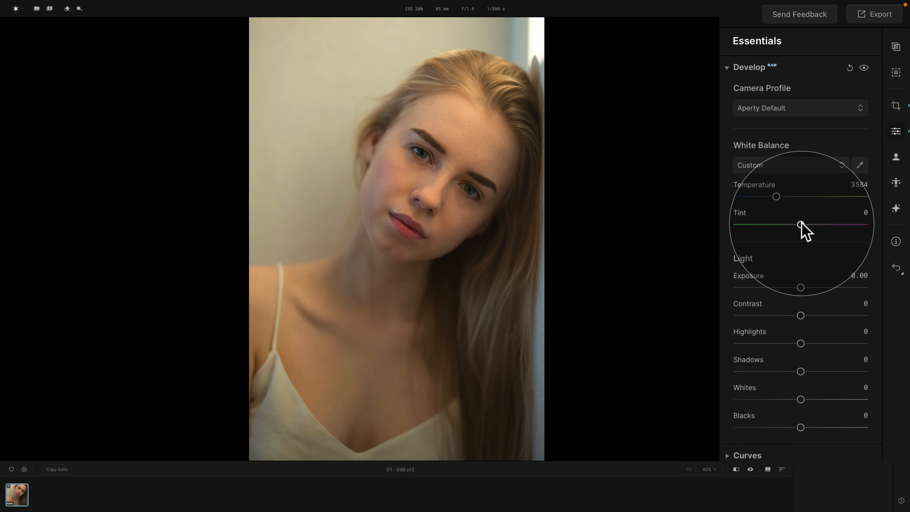
drag(801, 224, 802, 225)
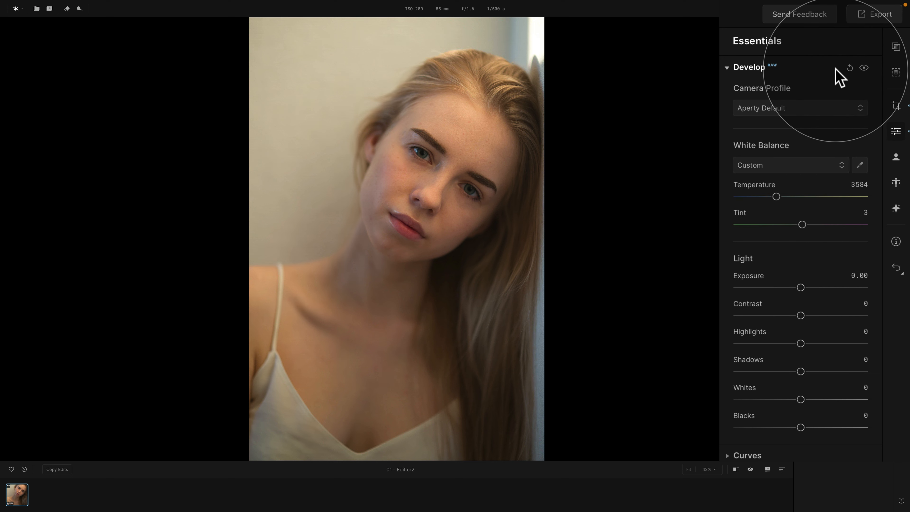
Toggle the Develop adjustments off and on to compare the portrait before and after
click(863, 67)
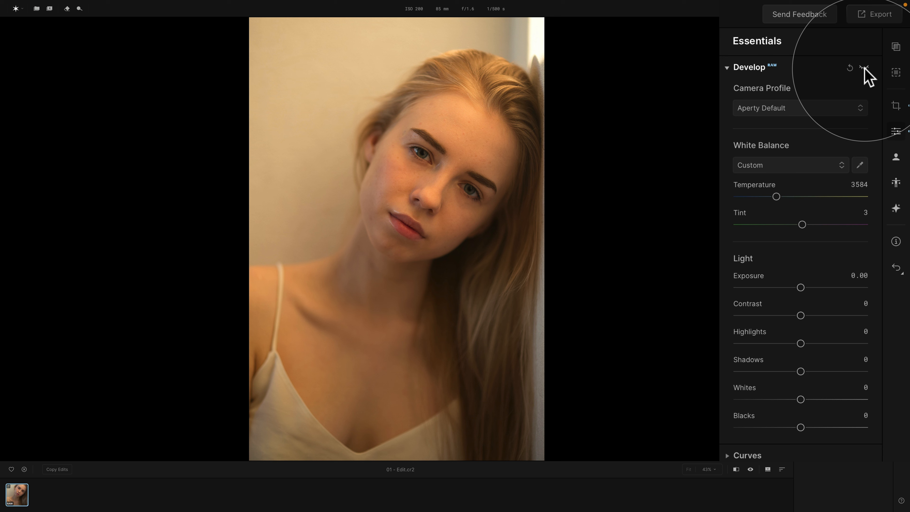
click(863, 68)
click(863, 68)
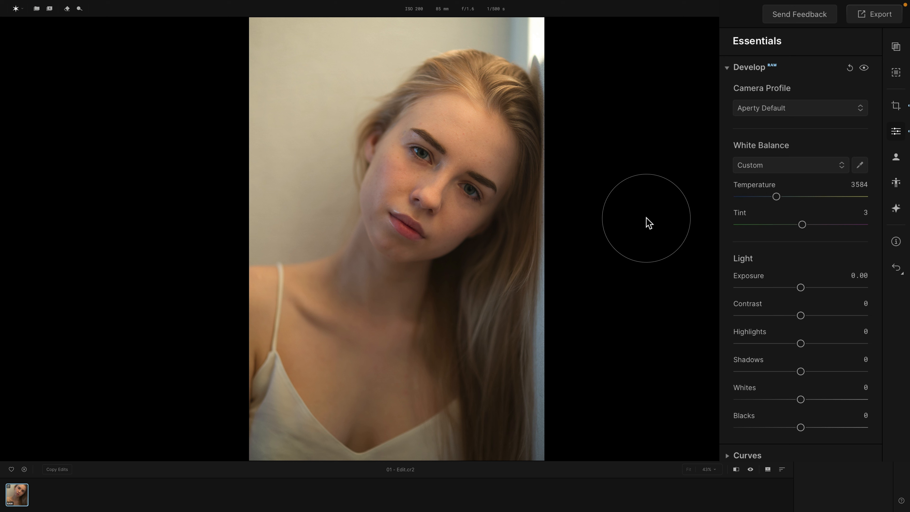
Show the histogram for the portrait, then collapse and expand its section
right_click(413, 232)
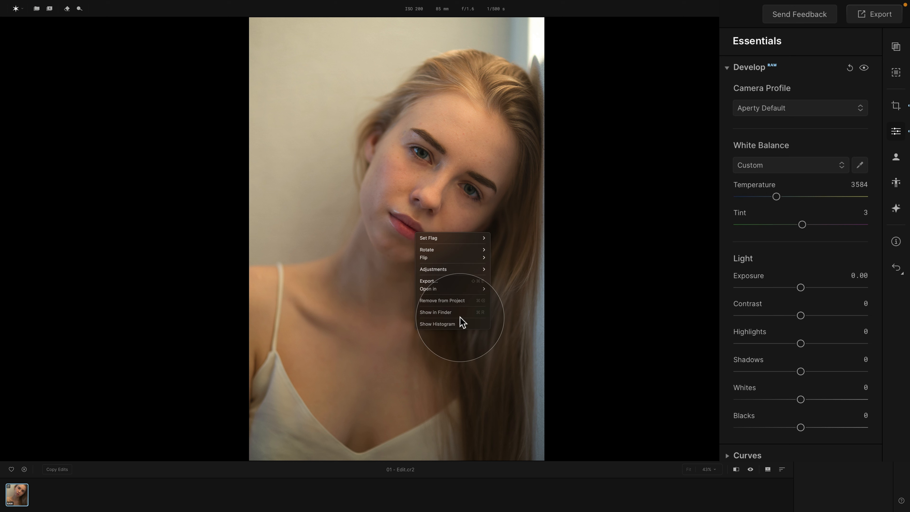
click(461, 324)
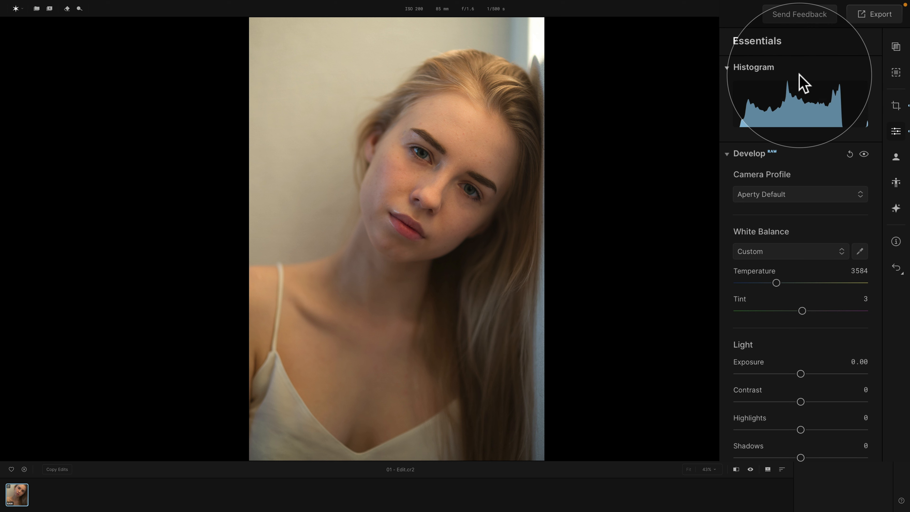
click(727, 67)
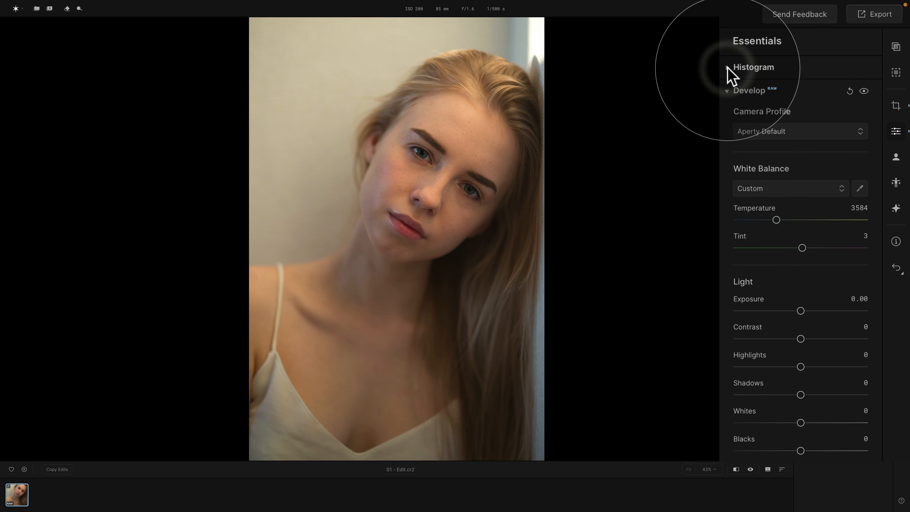
click(766, 67)
mouse_move(805, 92)
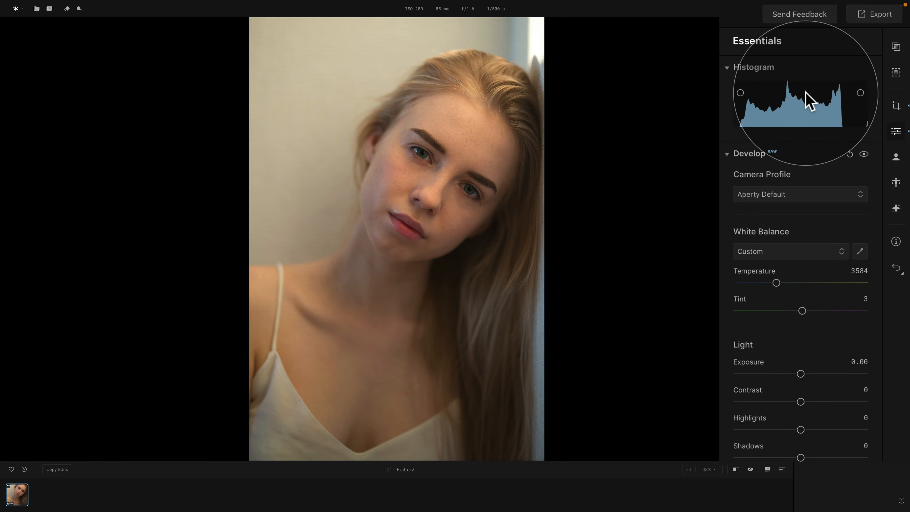
Cycle the histogram through its channel views and return to the initial light blue view
click(794, 110)
click(794, 109)
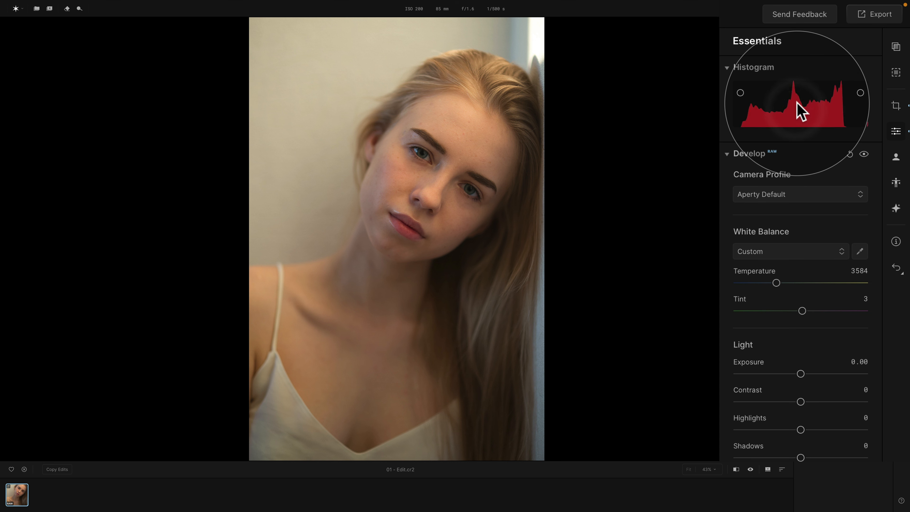
click(796, 104)
click(797, 103)
click(797, 103)
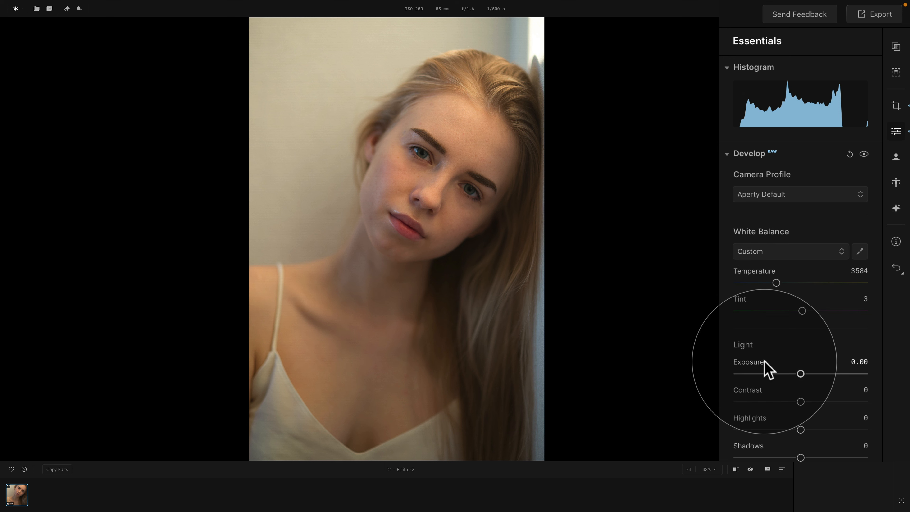
Test Exposure at -1.68, reset it, try 0.30 and lower it to -0.83
scroll(764, 361, down, 3)
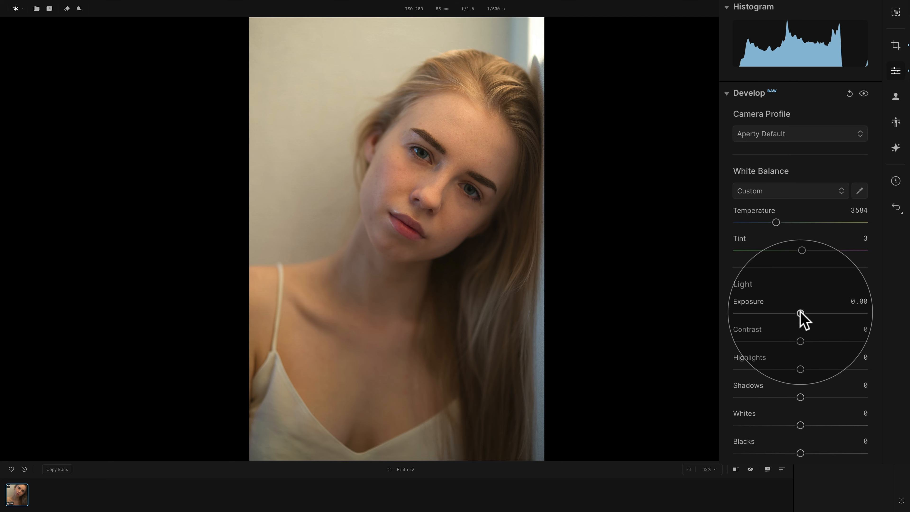
drag(800, 313, 778, 312)
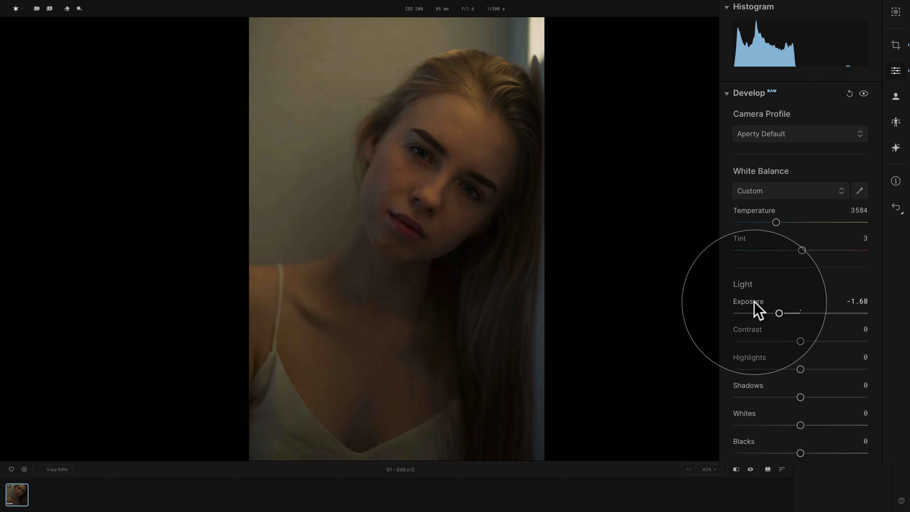
double_click(754, 303)
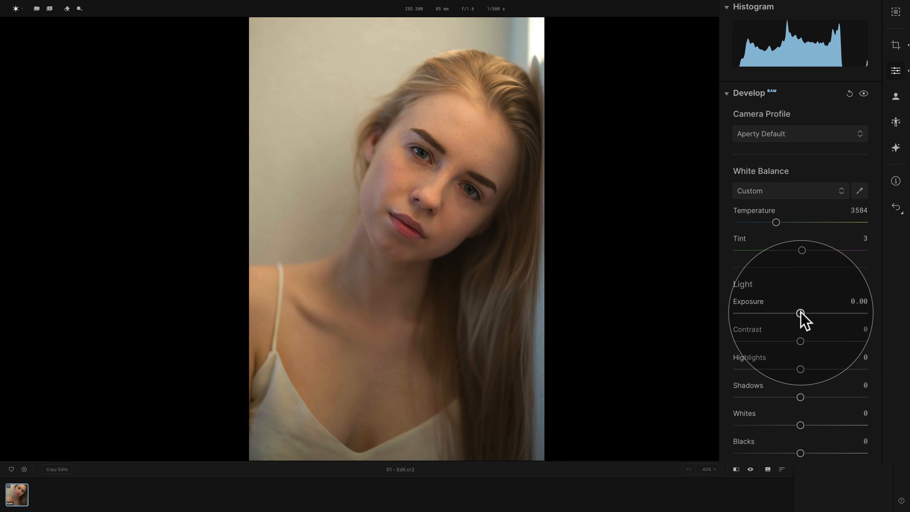
drag(800, 312, 804, 314)
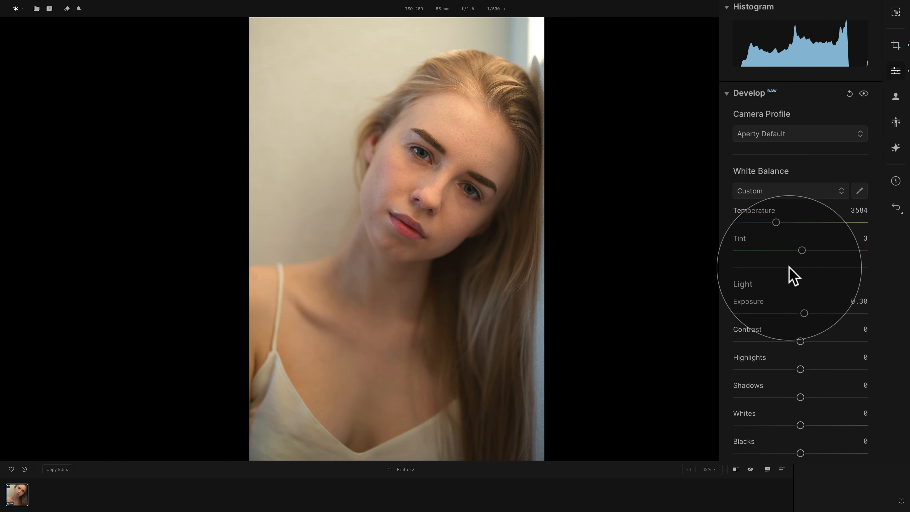
mouse_move(804, 313)
mouse_down()
mouse_move(812, 318)
mouse_move(790, 313)
mouse_up()
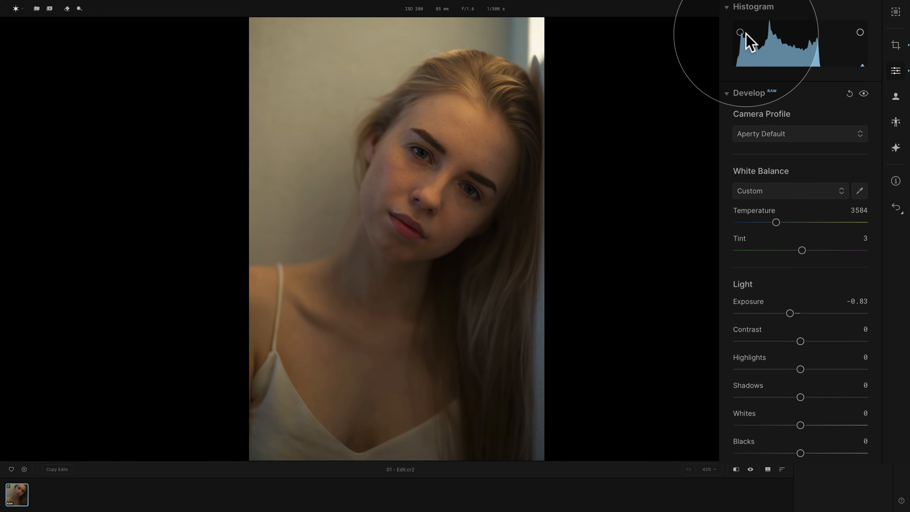
Reset Exposure to its default and raise it slightly to 0.20
double_click(760, 305)
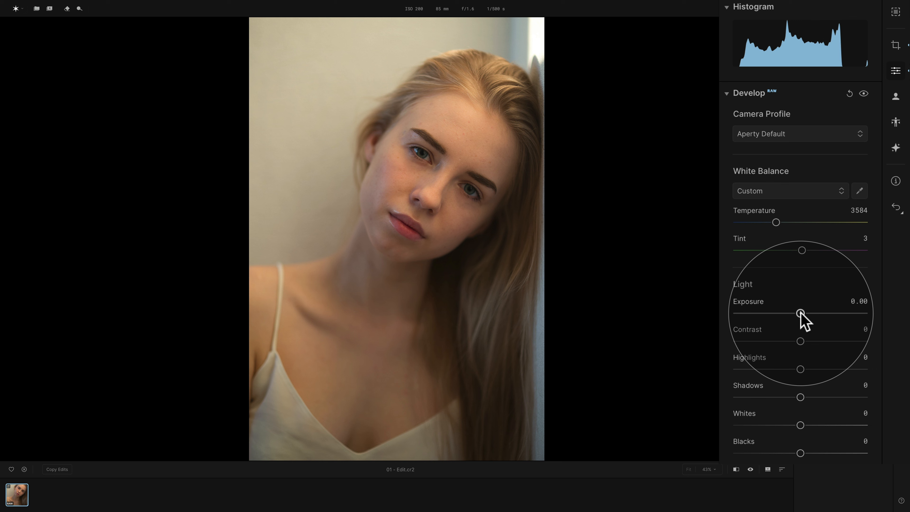
drag(800, 313, 804, 314)
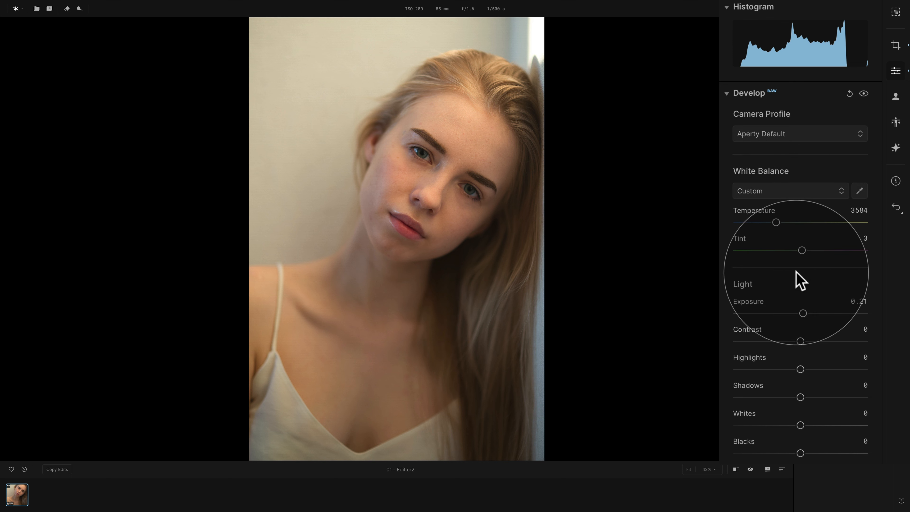
drag(807, 316, 805, 315)
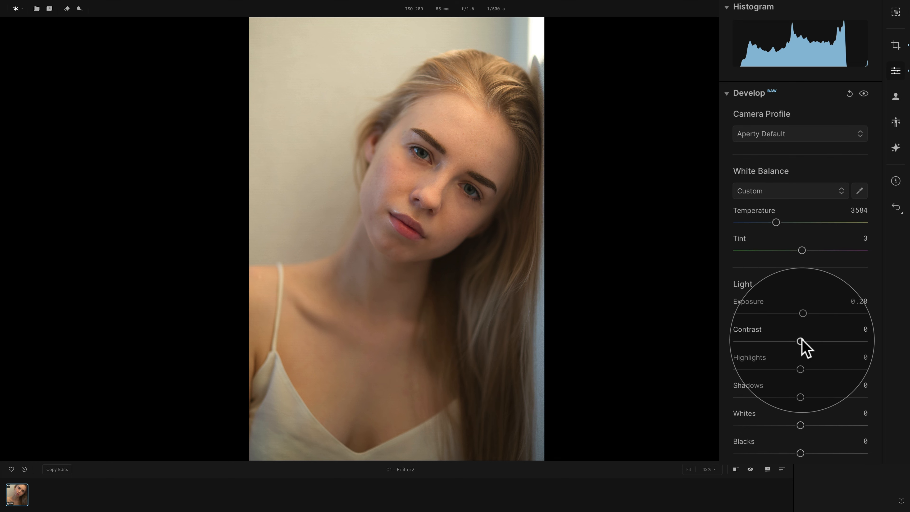
Test Contrast at -43, reset it, try 27, 81 and -31, and reset it again
drag(800, 340, 772, 341)
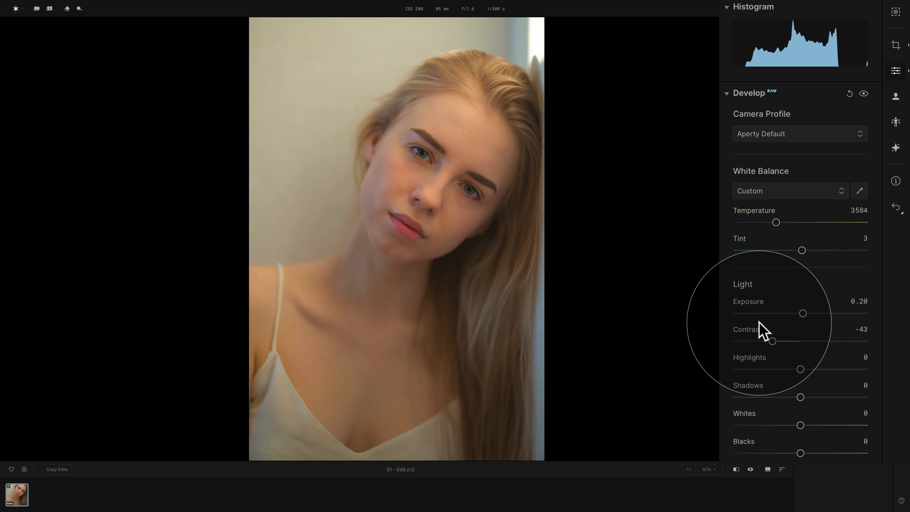
double_click(748, 332)
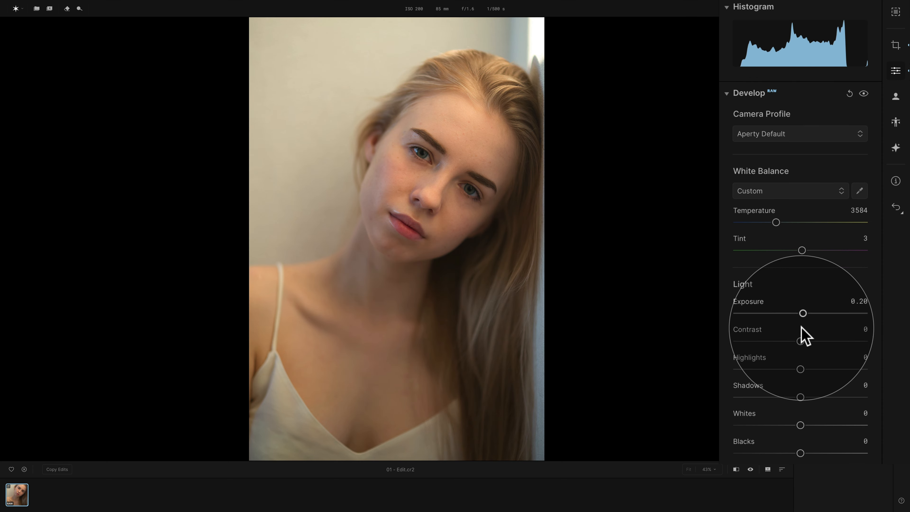
drag(800, 341, 817, 341)
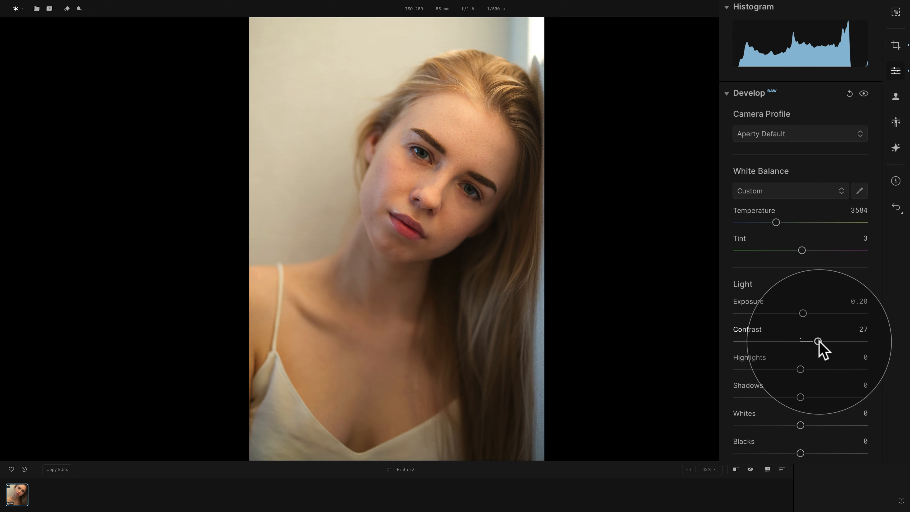
drag(817, 341, 852, 341)
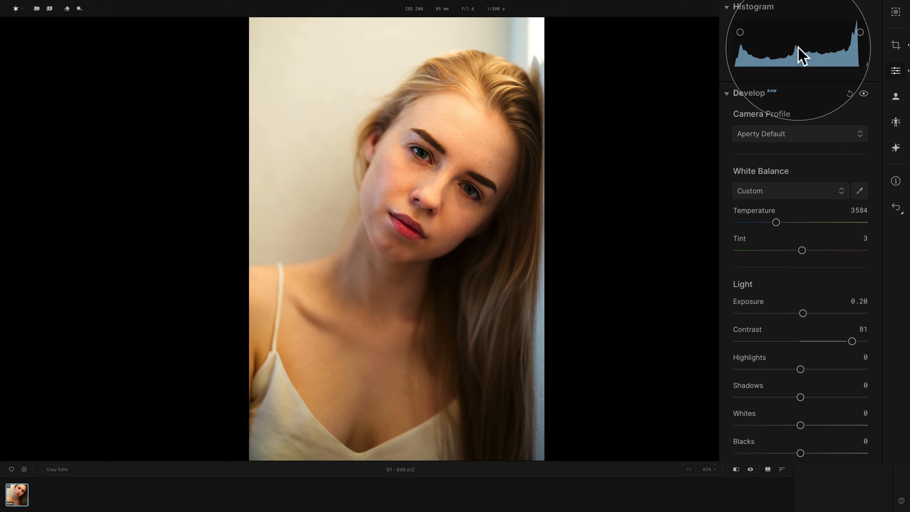
drag(852, 341, 780, 341)
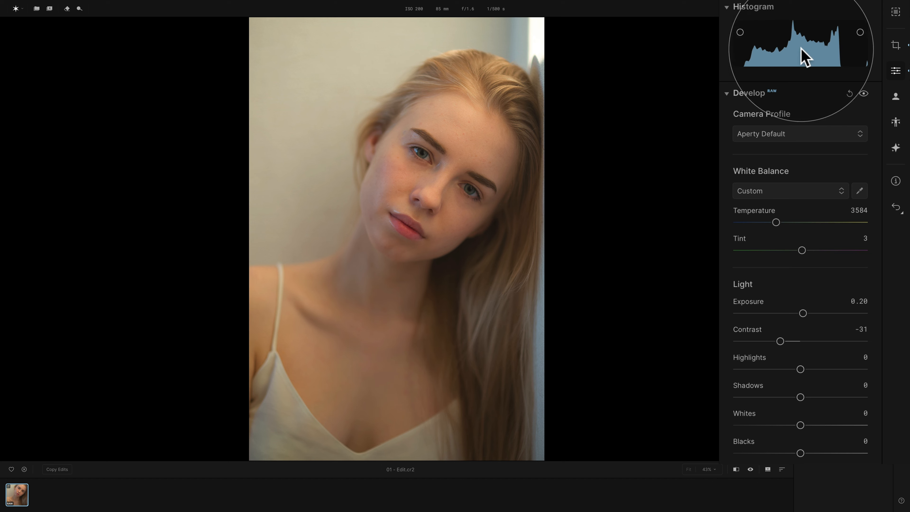
double_click(755, 330)
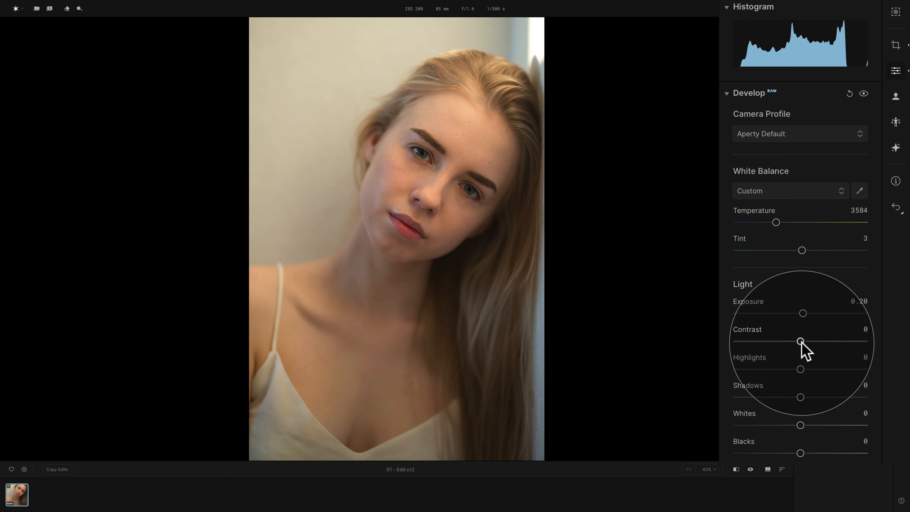
Set Contrast to 15 and turn on the histogram's shadow and highlight clipping warnings
mouse_move(805, 342)
mouse_down()
mouse_move(793, 341)
mouse_move(808, 340)
mouse_move(814, 352)
mouse_up()
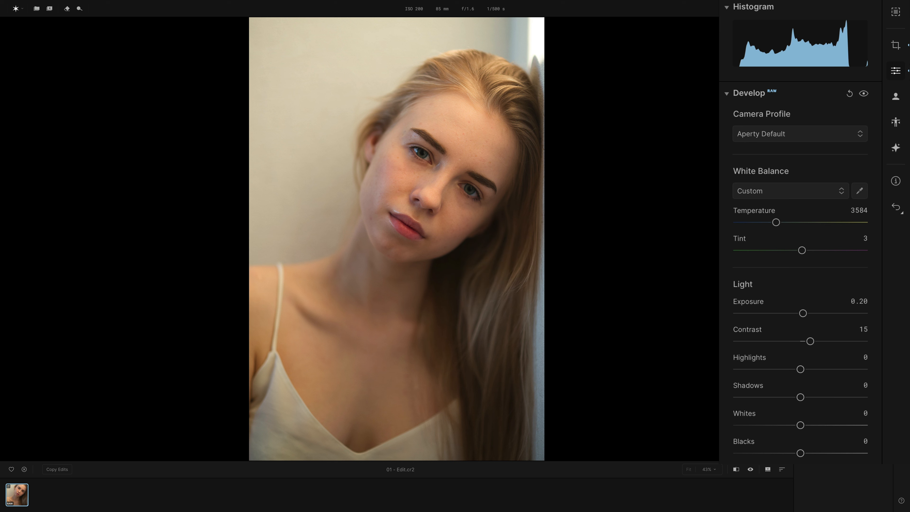
click(739, 32)
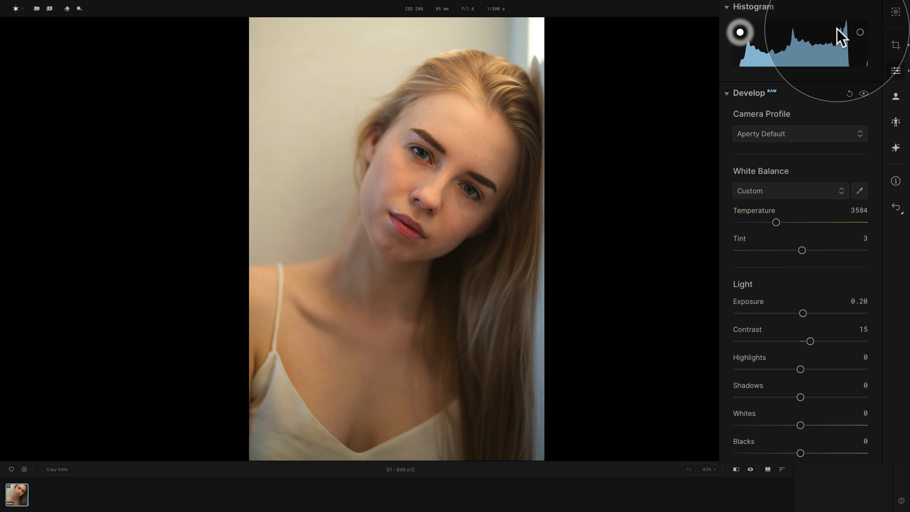
click(859, 32)
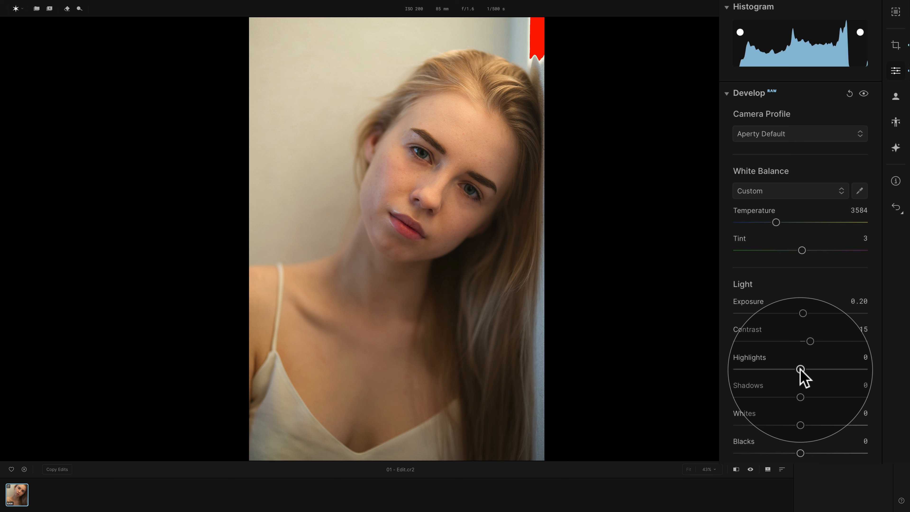
Test Highlights at -89 and Shadows at 93, resetting each to 0
drag(800, 369, 743, 371)
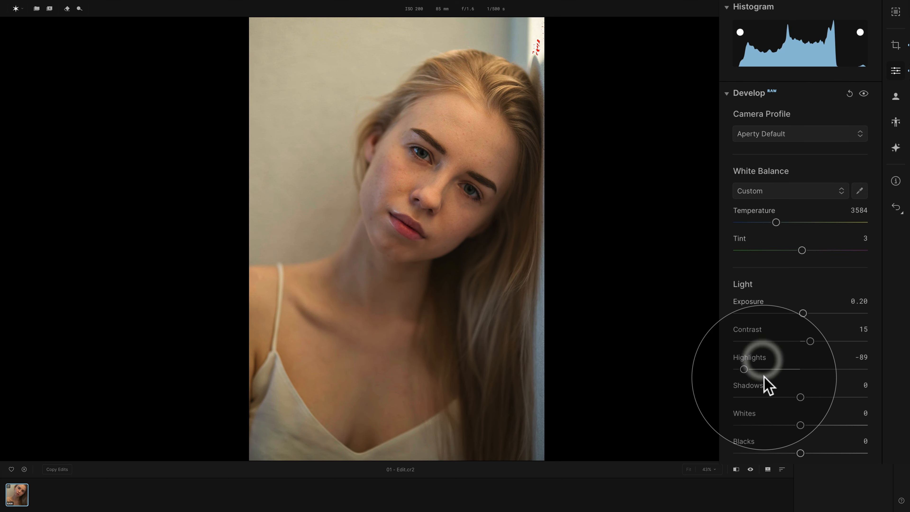
double_click(756, 359)
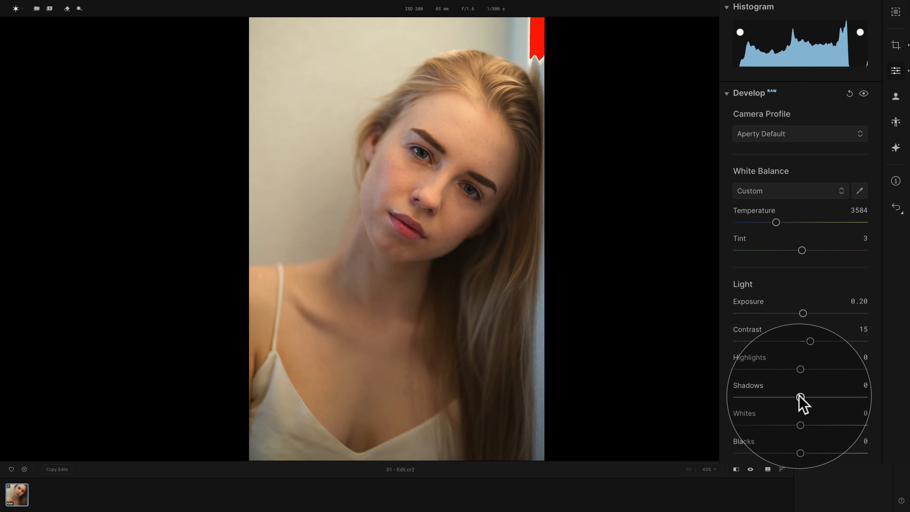
drag(800, 397, 861, 399)
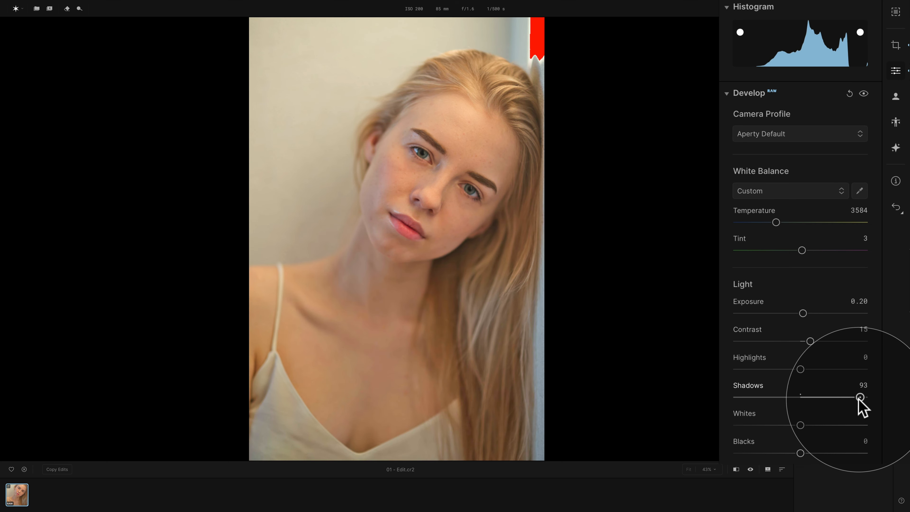
double_click(748, 388)
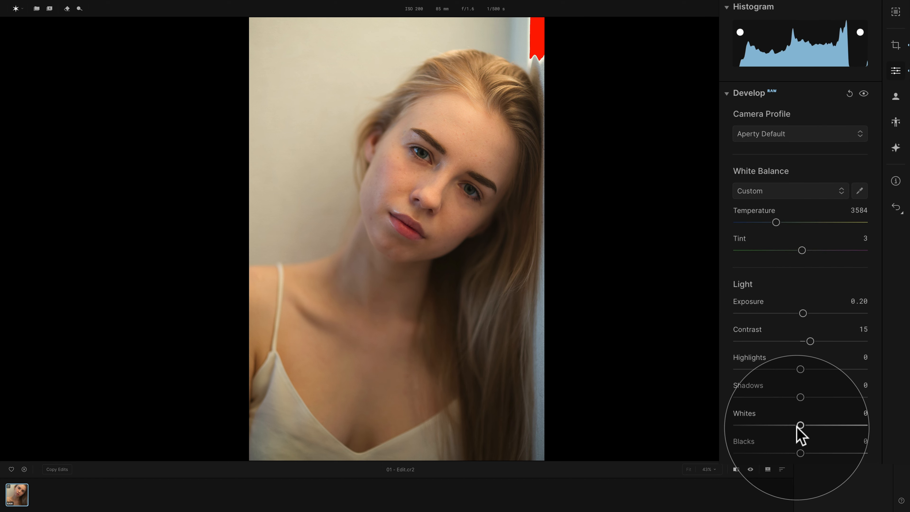
Test Whites at 51, 95, -34, -68 and -100, and reset it to 0
drag(800, 424, 832, 425)
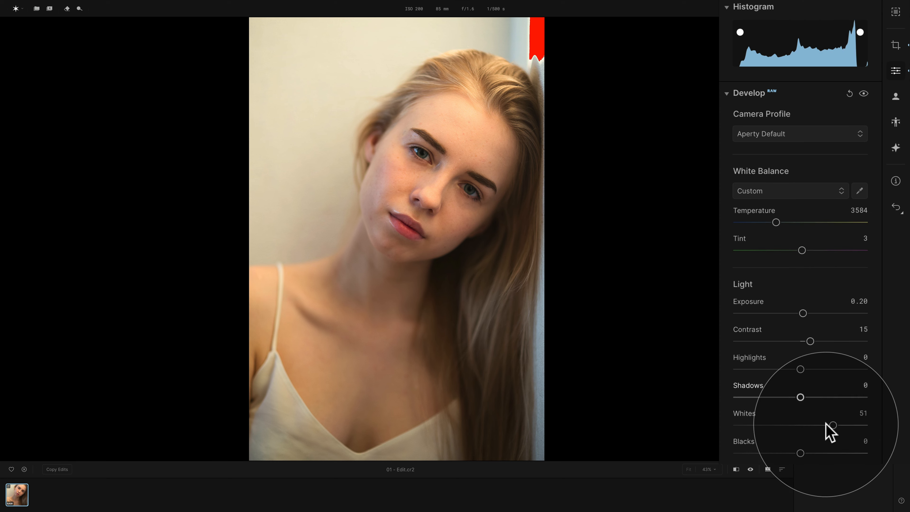
drag(833, 425, 861, 425)
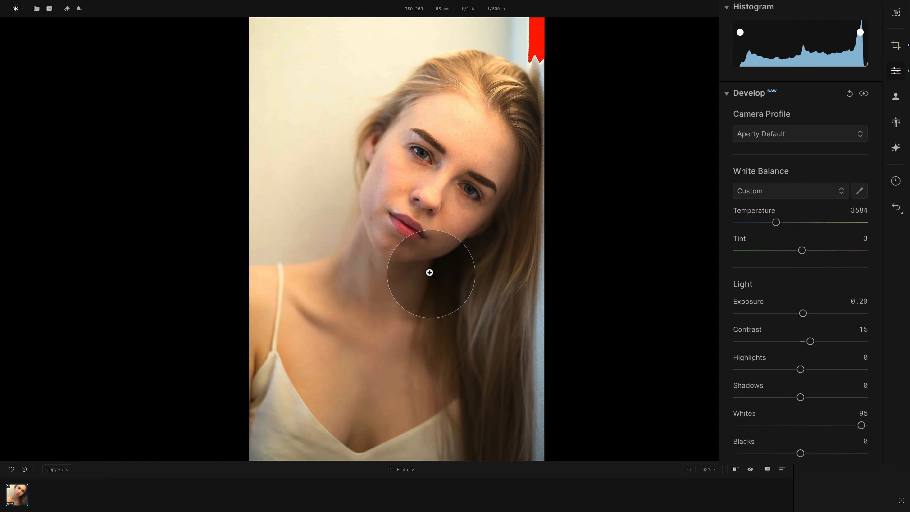
drag(861, 425, 778, 425)
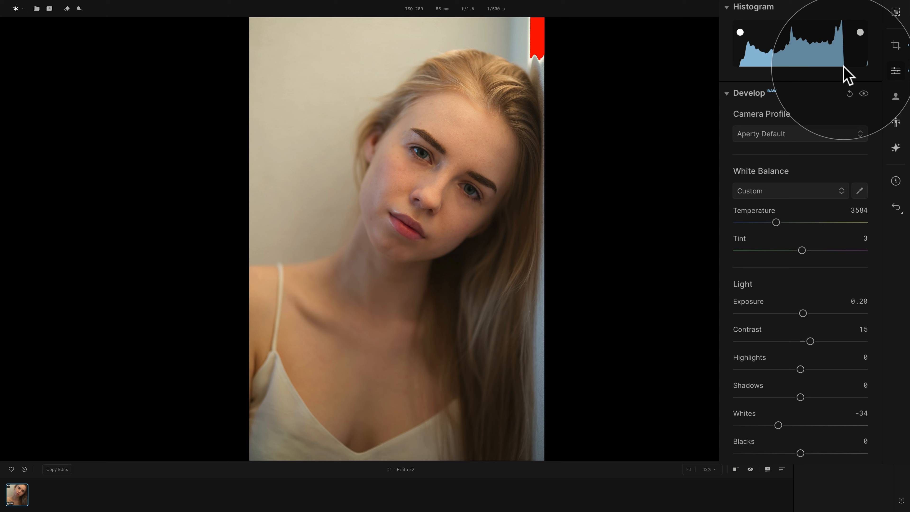
drag(779, 425, 757, 426)
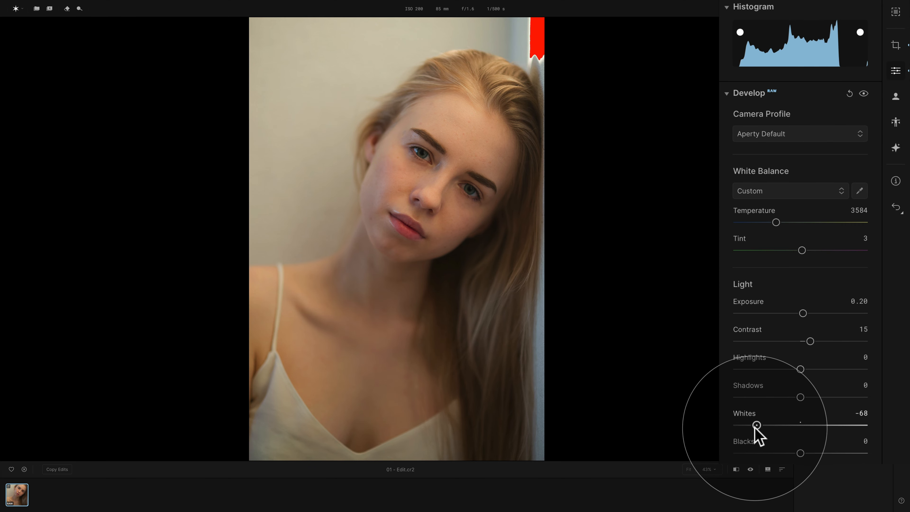
drag(756, 426, 747, 438)
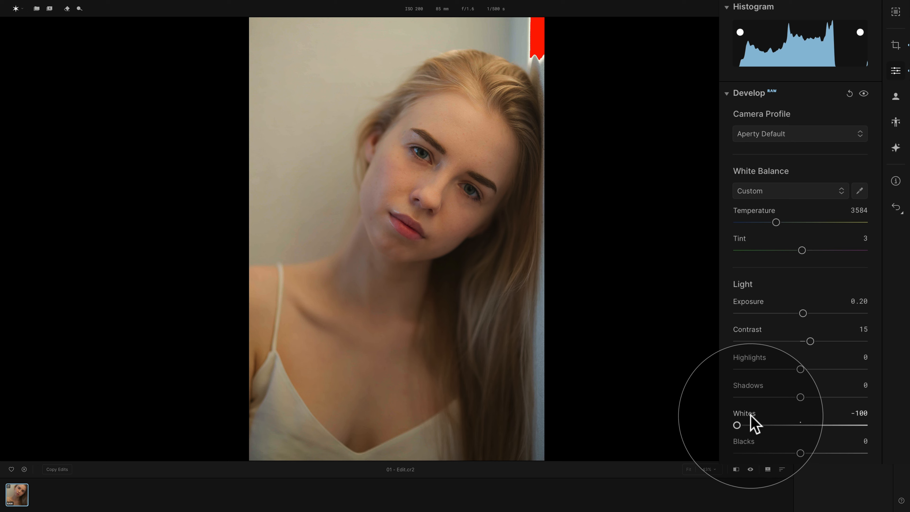
double_click(747, 423)
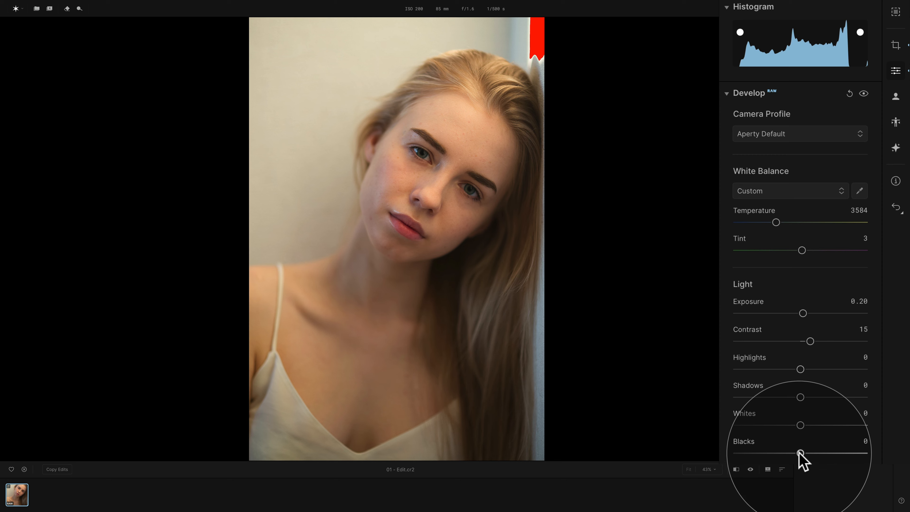
Test Blacks at 62 and -55, and reset it to 0
drag(800, 454, 839, 454)
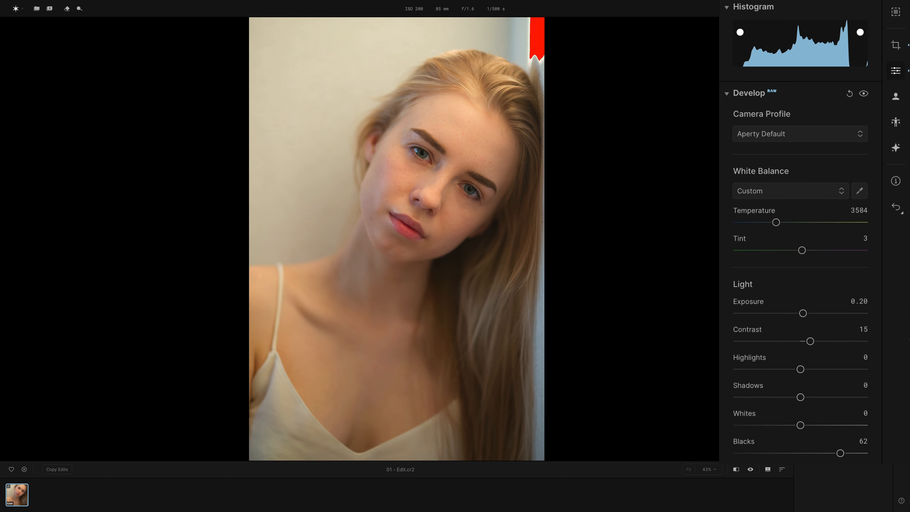
drag(839, 453, 765, 453)
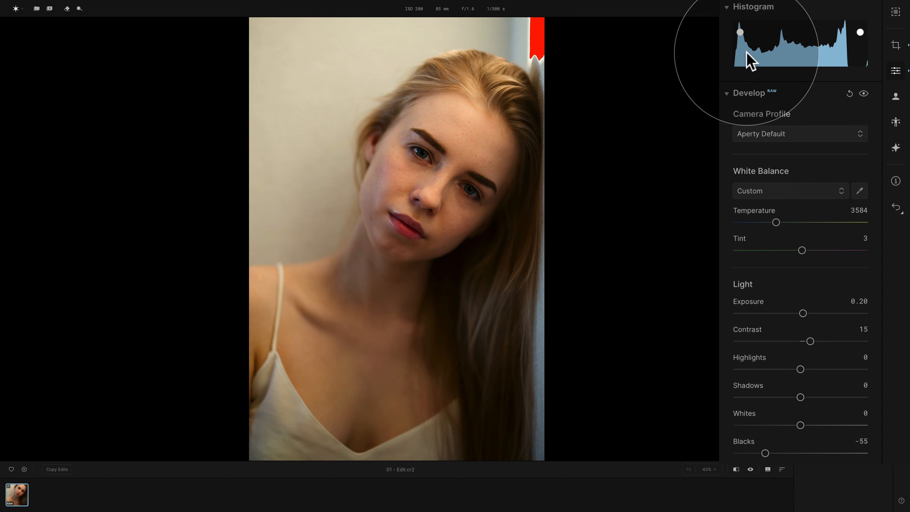
double_click(738, 444)
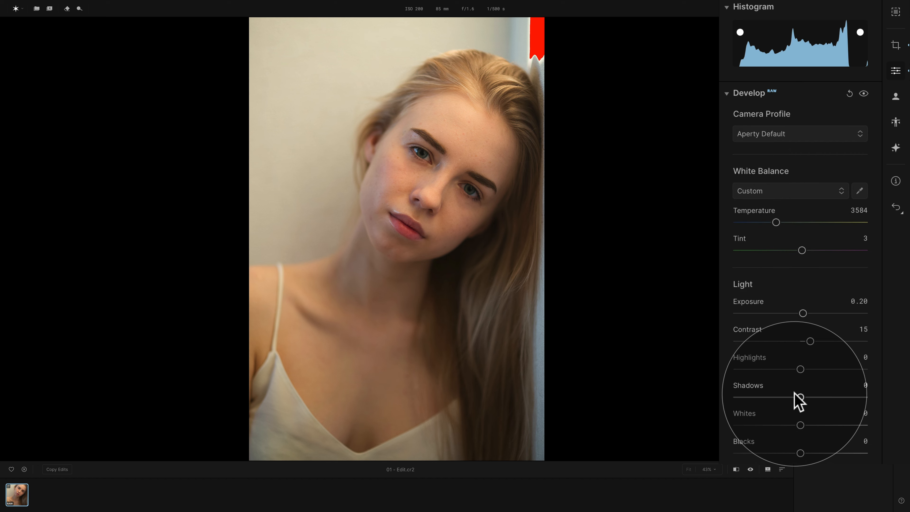
Try Shadows at -100 with Blacks at -27, toggling the clipping warnings off and on to compare the affected areas
drag(798, 398, 731, 399)
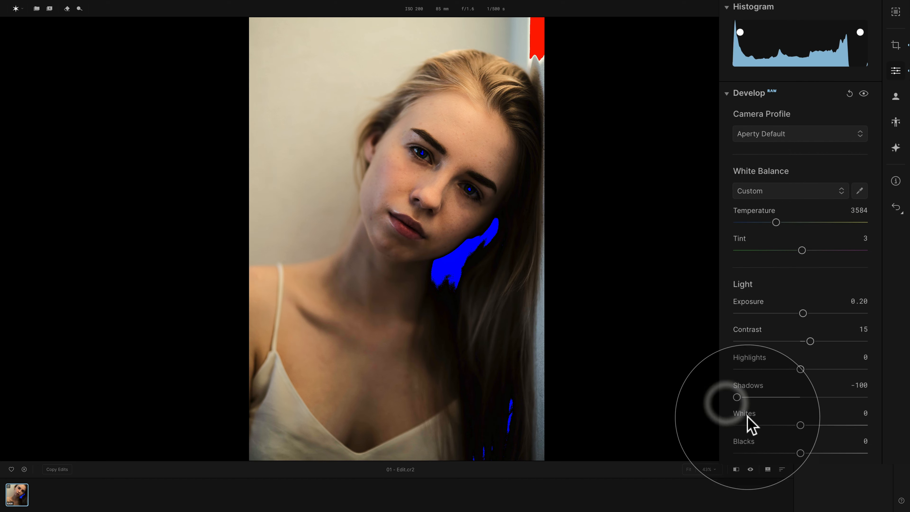
drag(798, 452, 782, 453)
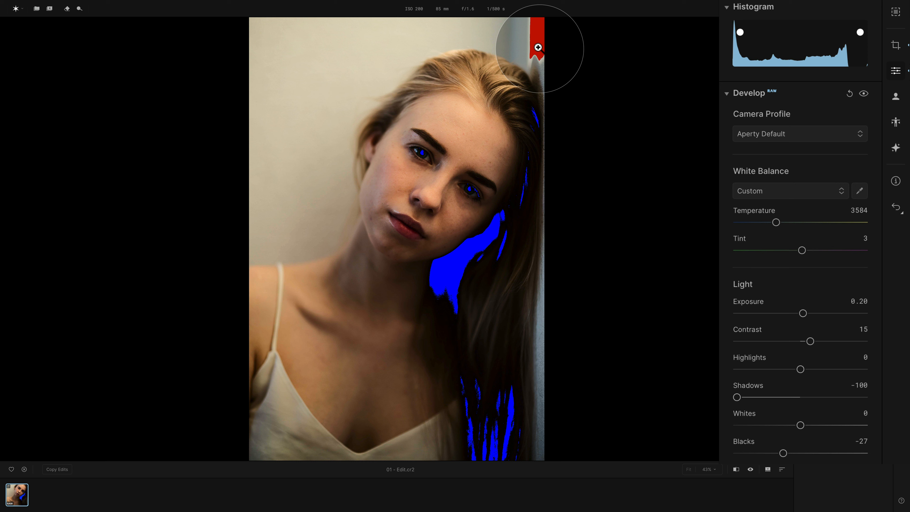
key(j)
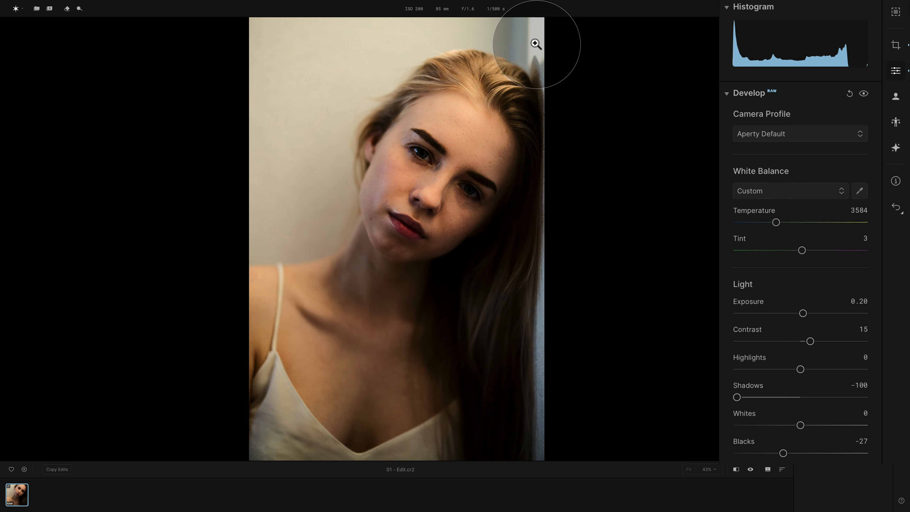
key(j)
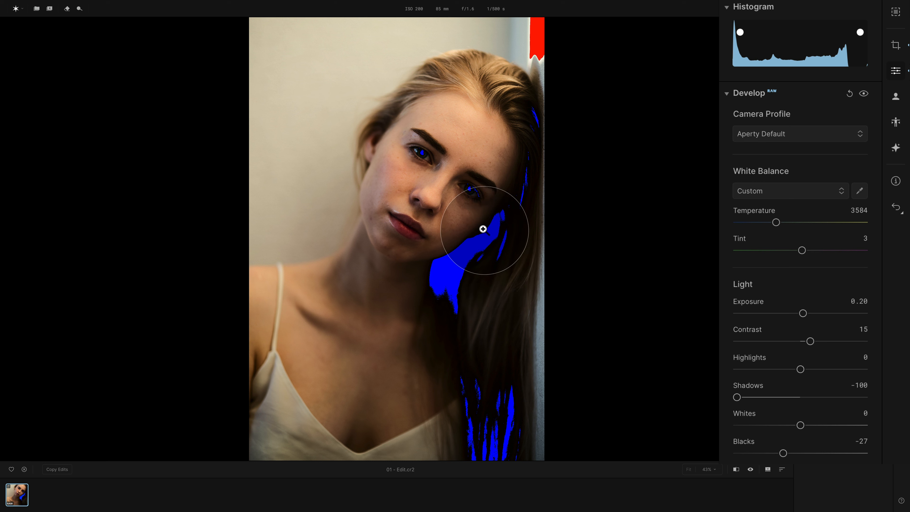
key(j)
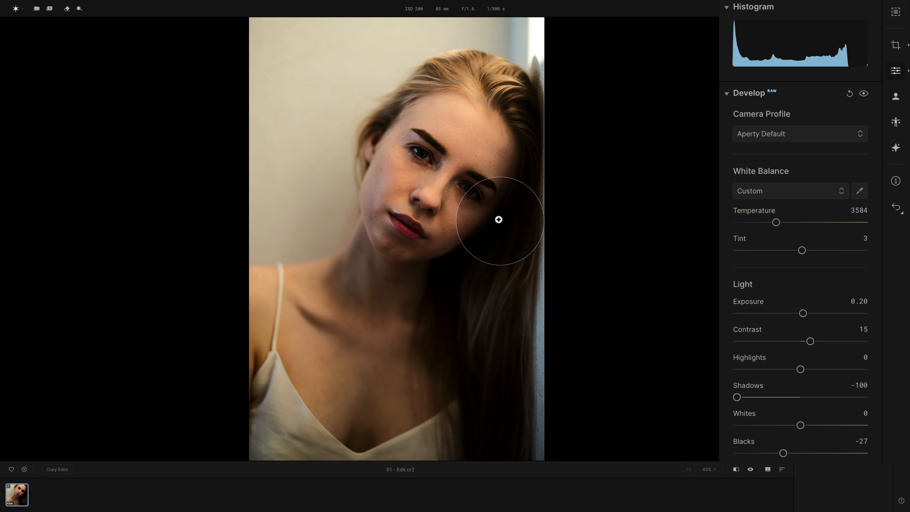
key(j)
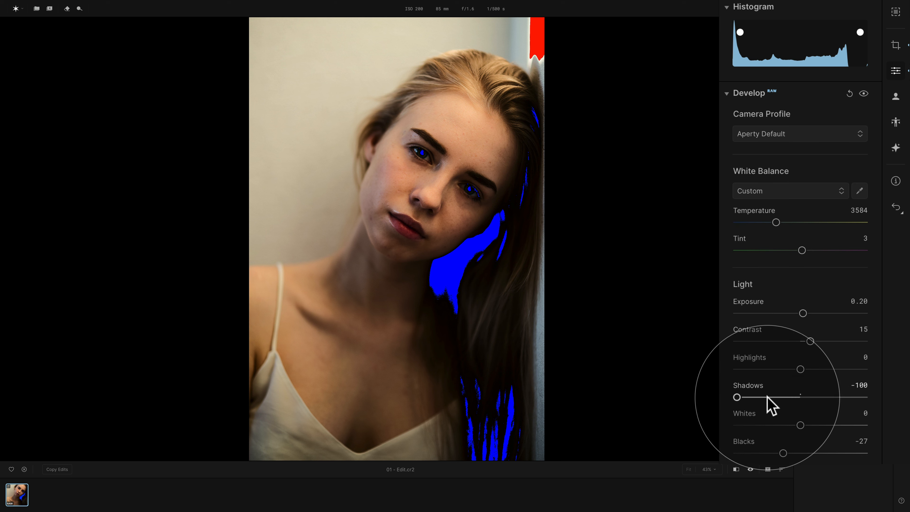
Reset Shadows and Blacks to 0 and turn off the clipping warnings
drag(737, 397, 798, 398)
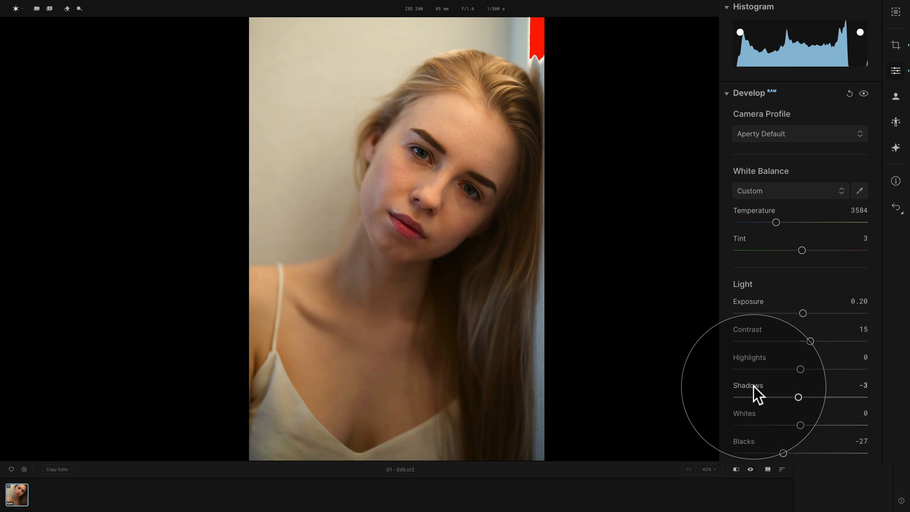
double_click(755, 392)
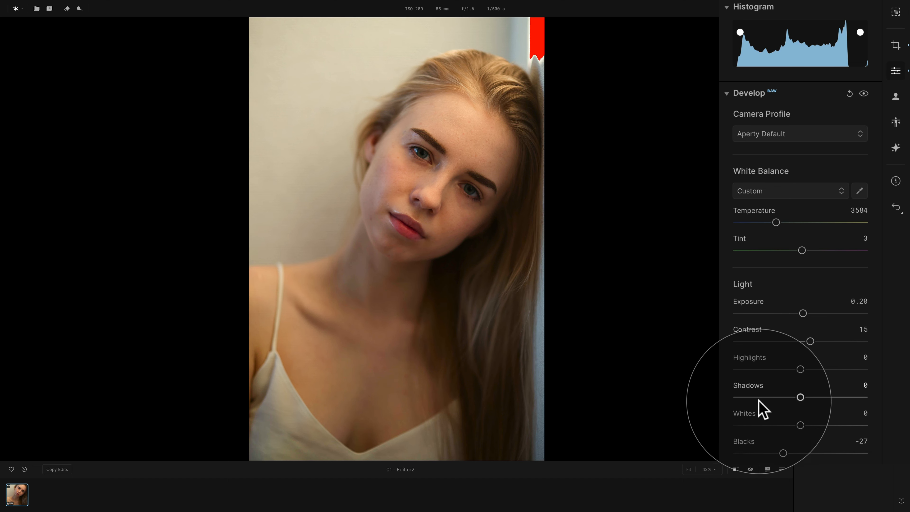
drag(783, 453, 801, 453)
double_click(745, 445)
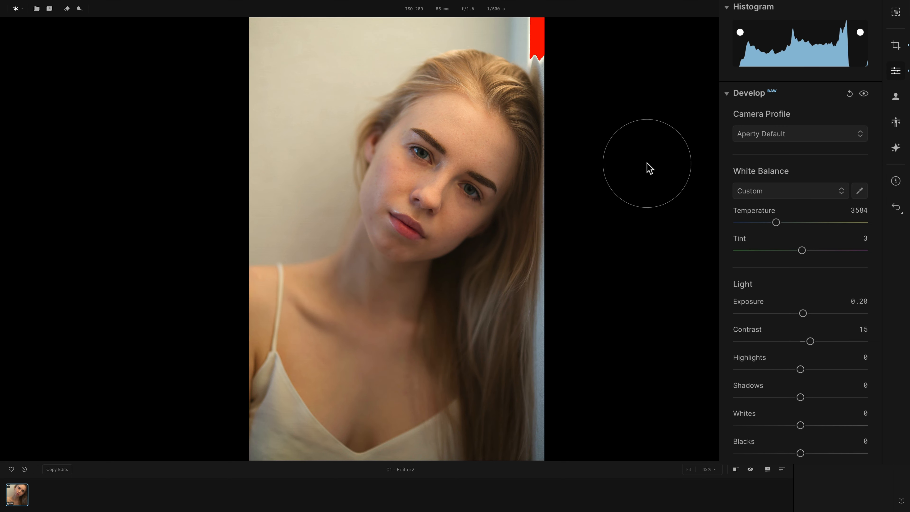
key(j)
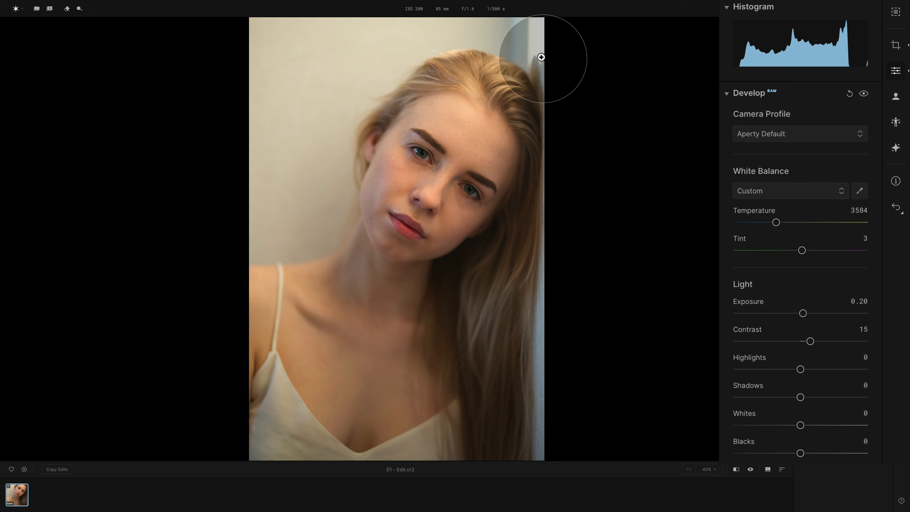
With clipping warnings on, lower Highlights to -100, set Shadows to 5 and Blacks to -10, and raise Whites slightly
key(j)
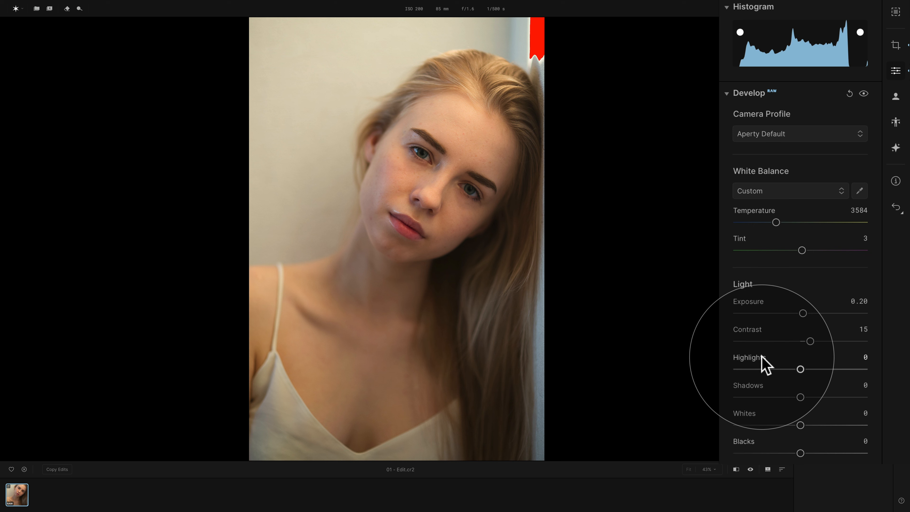
drag(800, 369, 763, 369)
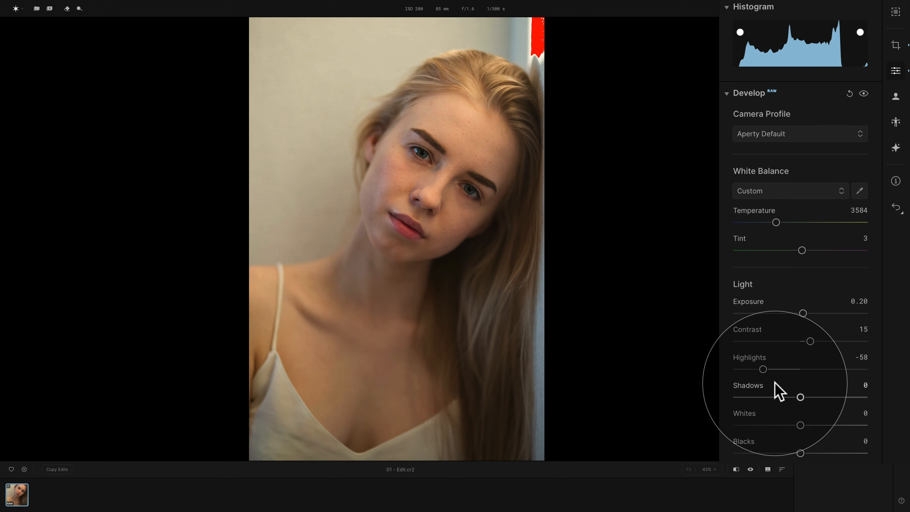
drag(763, 369, 734, 366)
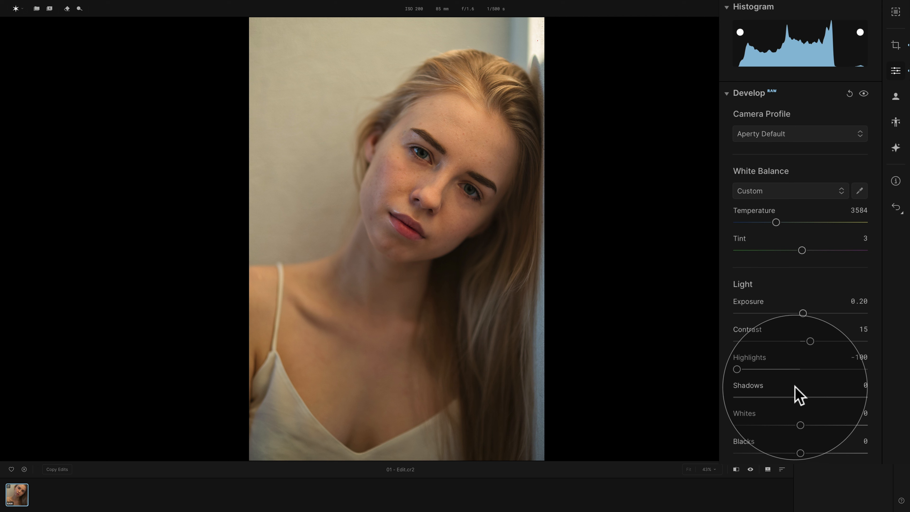
drag(800, 397, 793, 453)
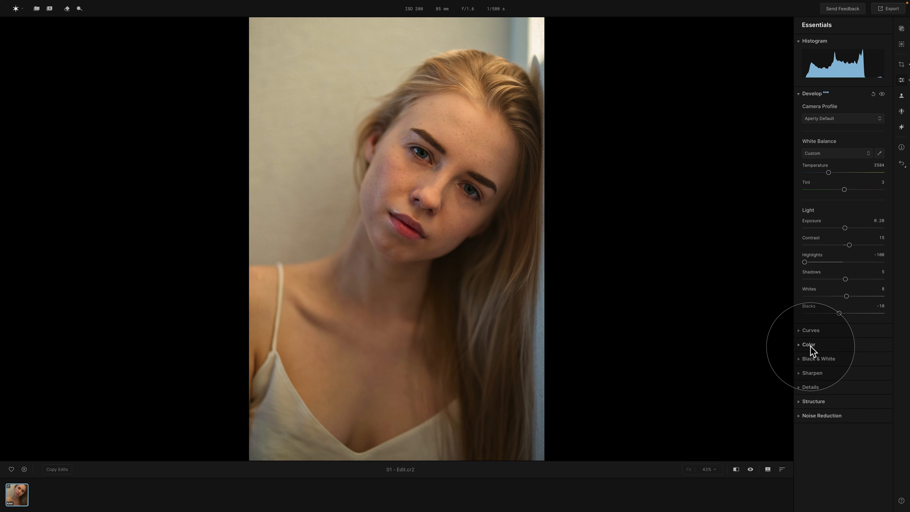
Collapse the Develop settings, expand Color, and test Vibrance and Saturation before resetting both to 0
click(798, 95)
click(798, 122)
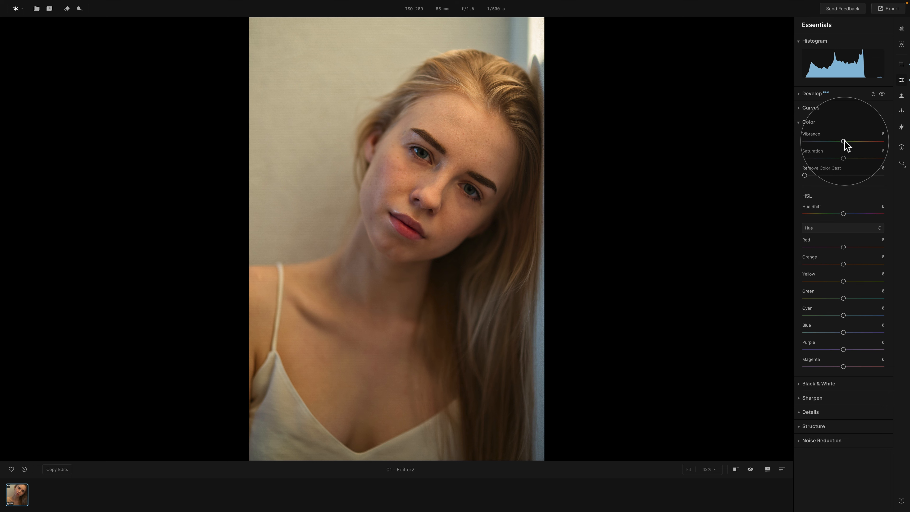
drag(844, 141, 854, 161)
double_click(813, 136)
double_click(811, 151)
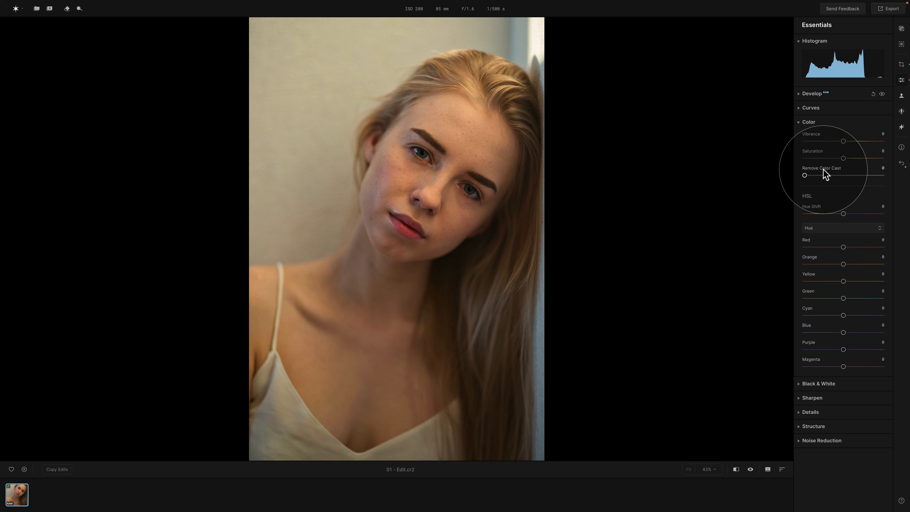
Switch the HSL controls from Hue to Saturation and to Luminance to examine each set of colour sliders
click(831, 229)
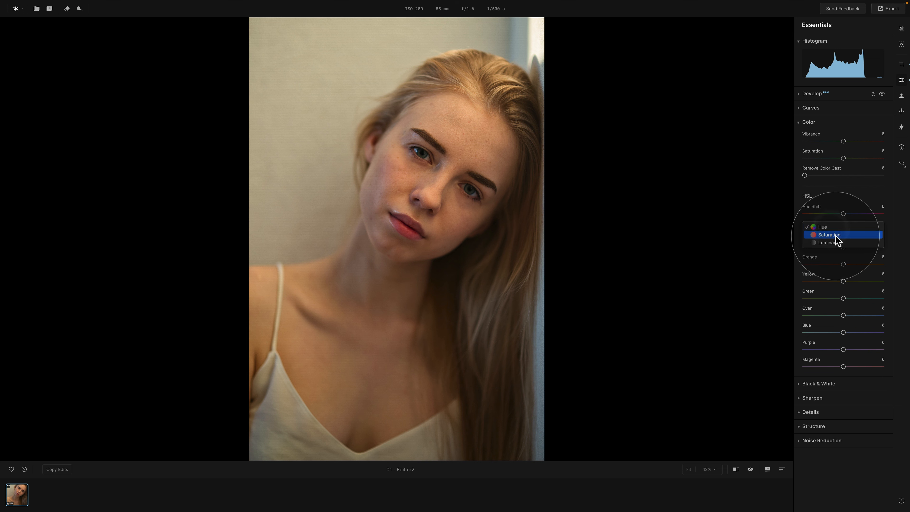
click(834, 235)
click(822, 228)
click(829, 243)
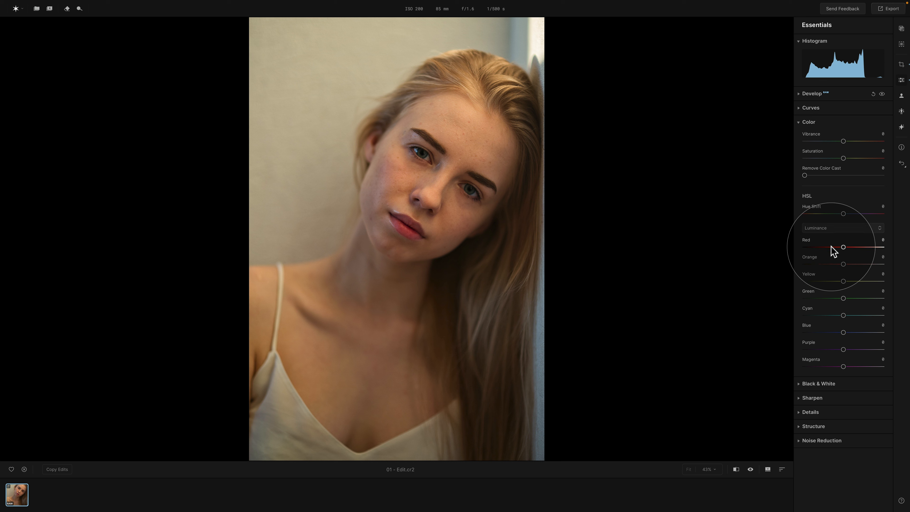
click(835, 231)
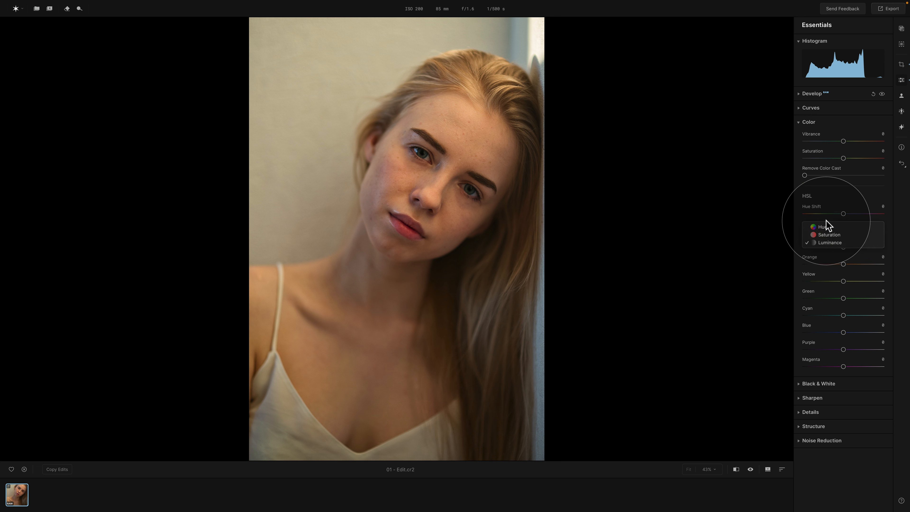
Expand the Develop settings again and collapse the Color section
click(809, 121)
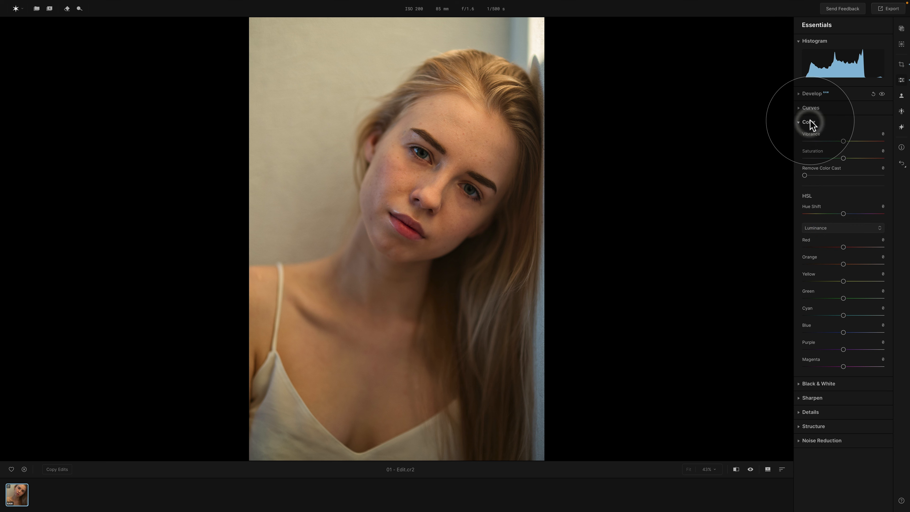
click(815, 93)
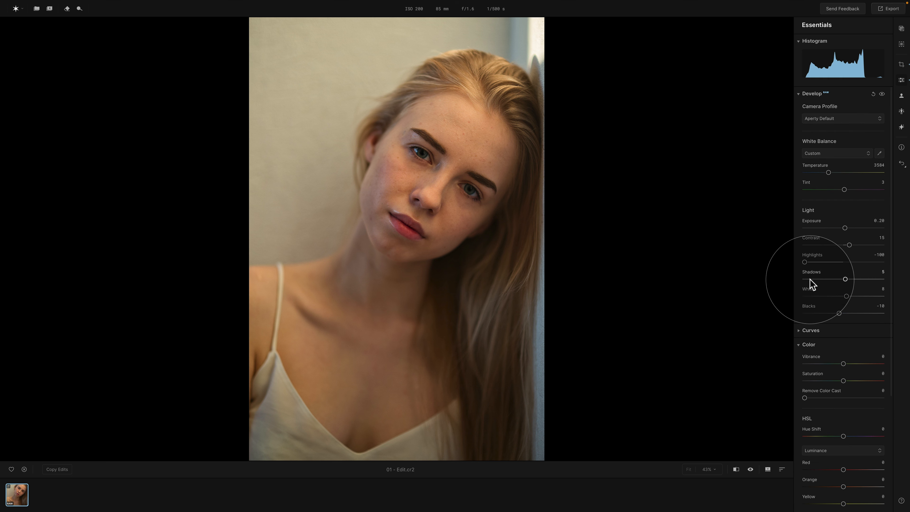
click(808, 344)
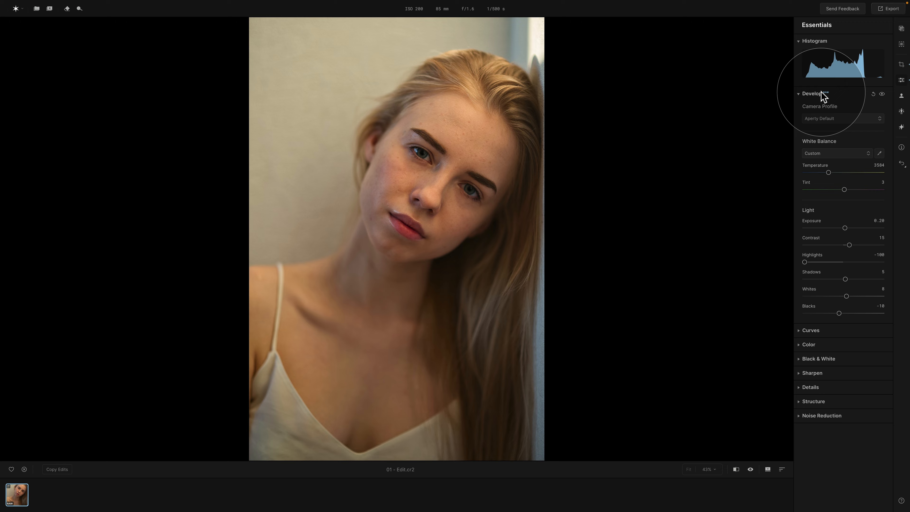